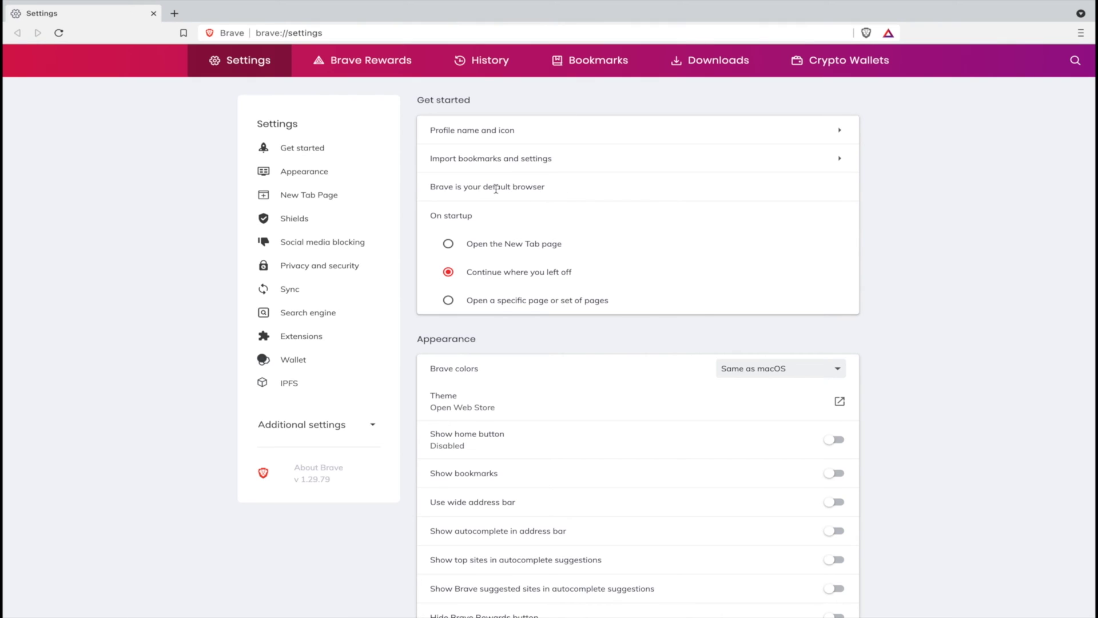
Scroll down the settings page to review the Appearance options.
{"action": "scroll", "coordinate": [458, 241], "scroll_direction": "down", "scroll_amount": 1}
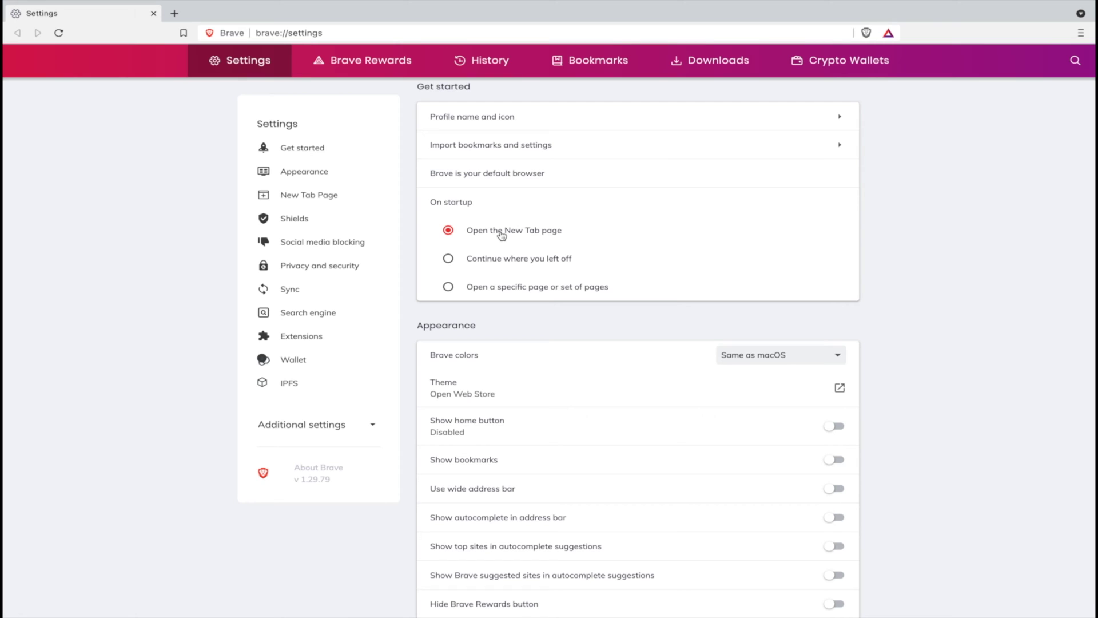
{"action": "scroll", "coordinate": [477, 293], "scroll_direction": "down", "scroll_amount": 2}
{"action": "scroll", "coordinate": [572, 207], "scroll_direction": "down", "scroll_amount": 2}
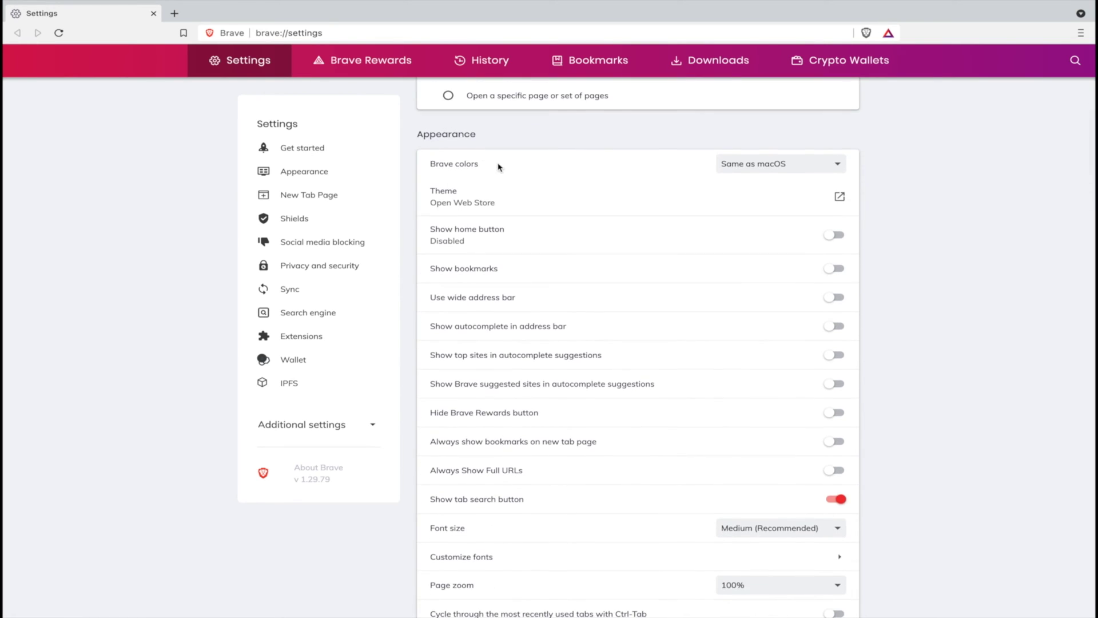
{"action": "scroll", "coordinate": [497, 166], "scroll_direction": "down", "scroll_amount": 1}
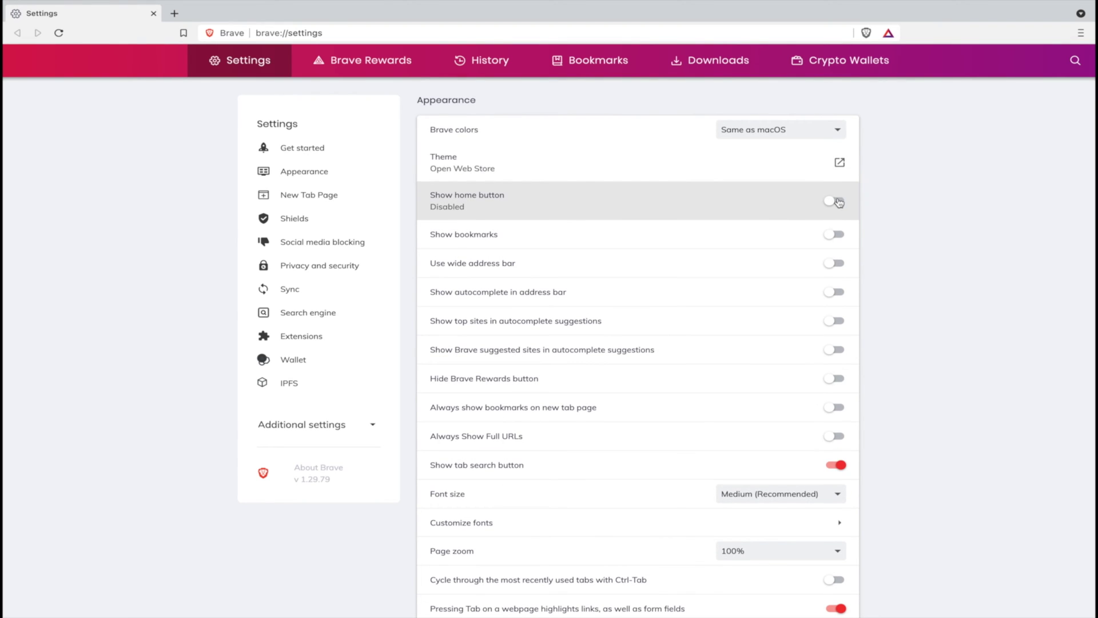
{"action": "scroll", "coordinate": [778, 218], "scroll_direction": "down", "scroll_amount": 1}
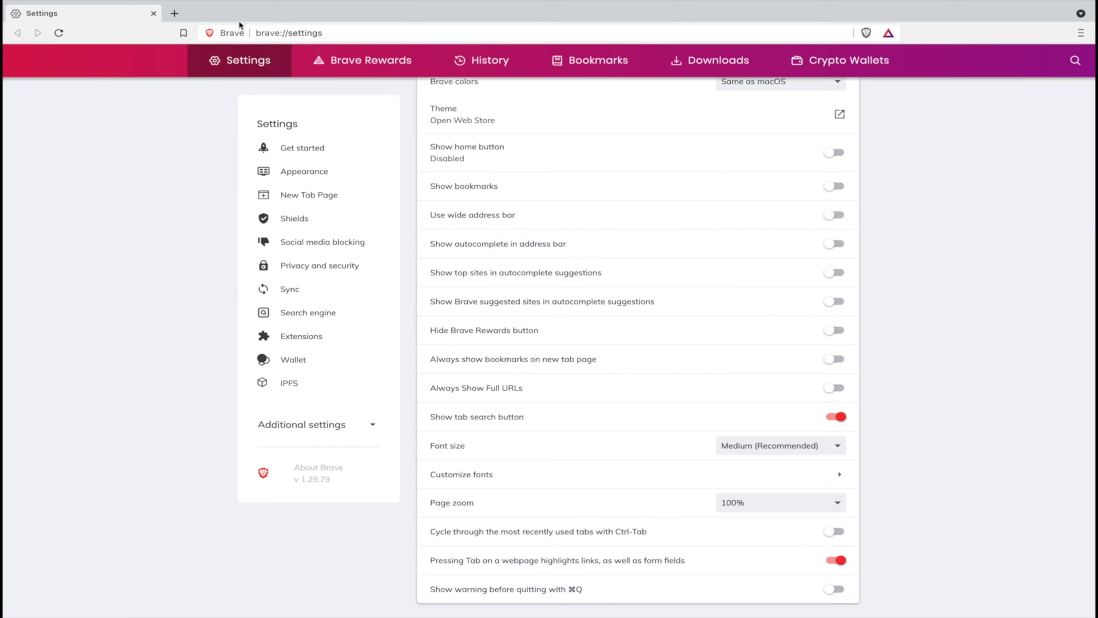
Open a new tab, scroll to the Brave News card and decline it with 'No thanks'.
{"action": "left_click", "coordinate": [174, 13]}
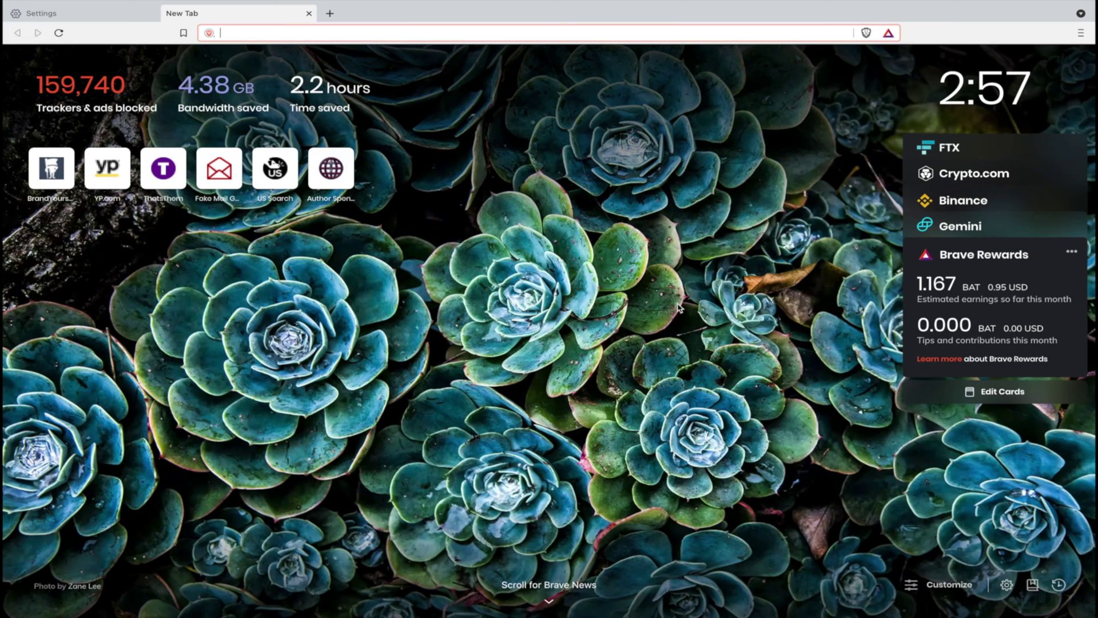
{"action": "scroll", "coordinate": [646, 326], "scroll_direction": "down", "scroll_amount": 5}
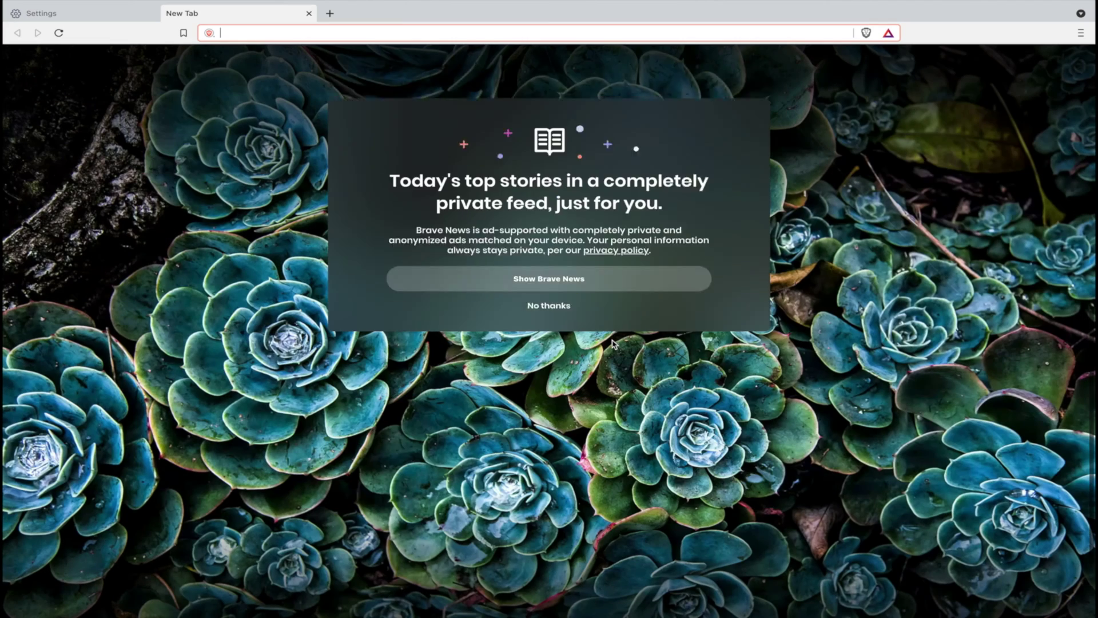
{"action": "scroll", "coordinate": [613, 343], "scroll_direction": "down", "scroll_amount": 1}
{"action": "scroll", "coordinate": [548, 322], "scroll_direction": "down", "scroll_amount": 1}
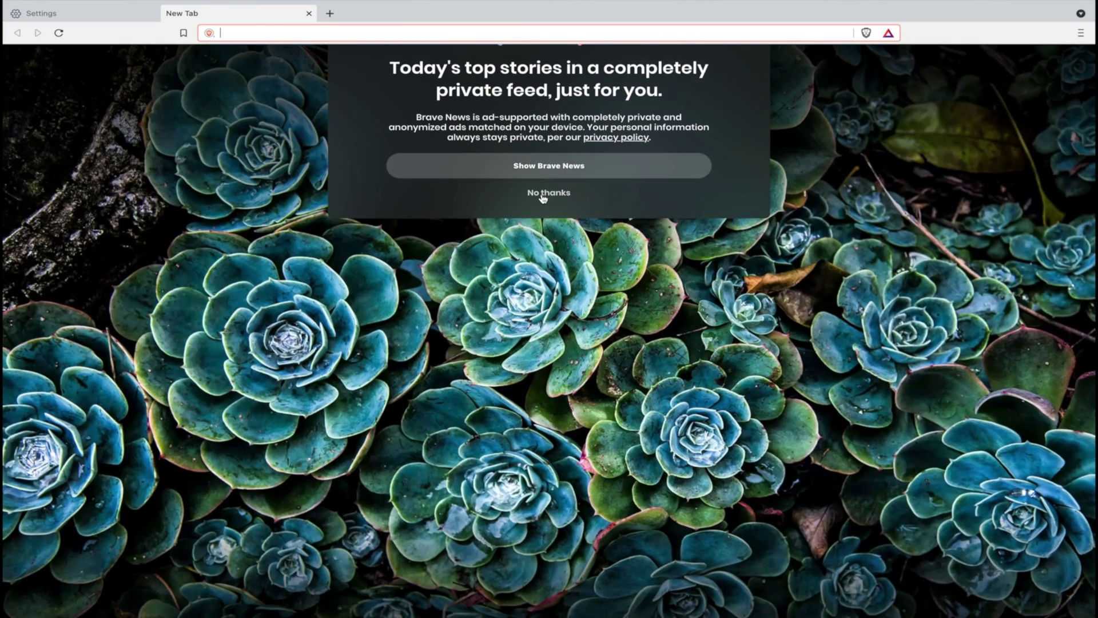
{"action": "left_click", "coordinate": [542, 194]}
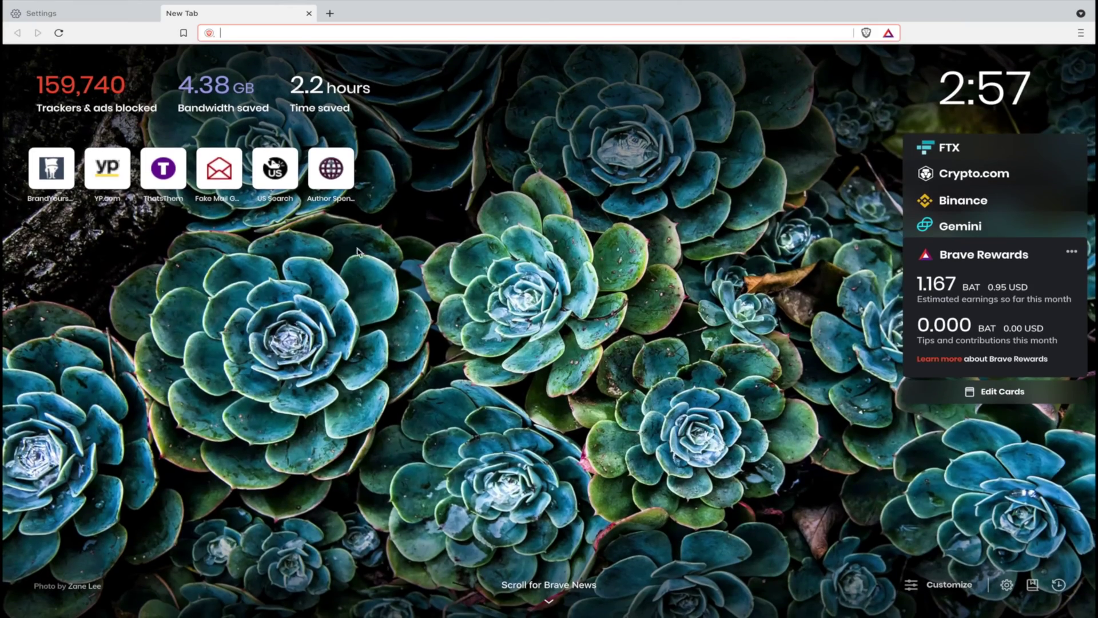
Return to the Settings tab and scroll through Appearance to the New Tab Page and Shields sections.
{"action": "left_click", "coordinate": [112, 15]}
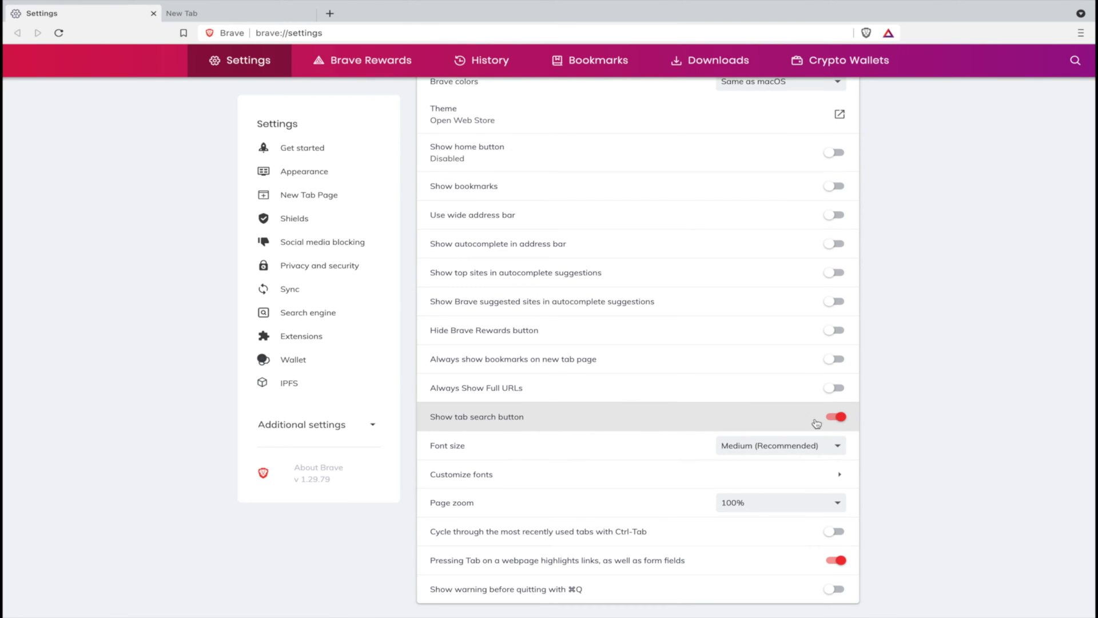
{"action": "scroll", "coordinate": [877, 421], "scroll_direction": "down", "scroll_amount": 1}
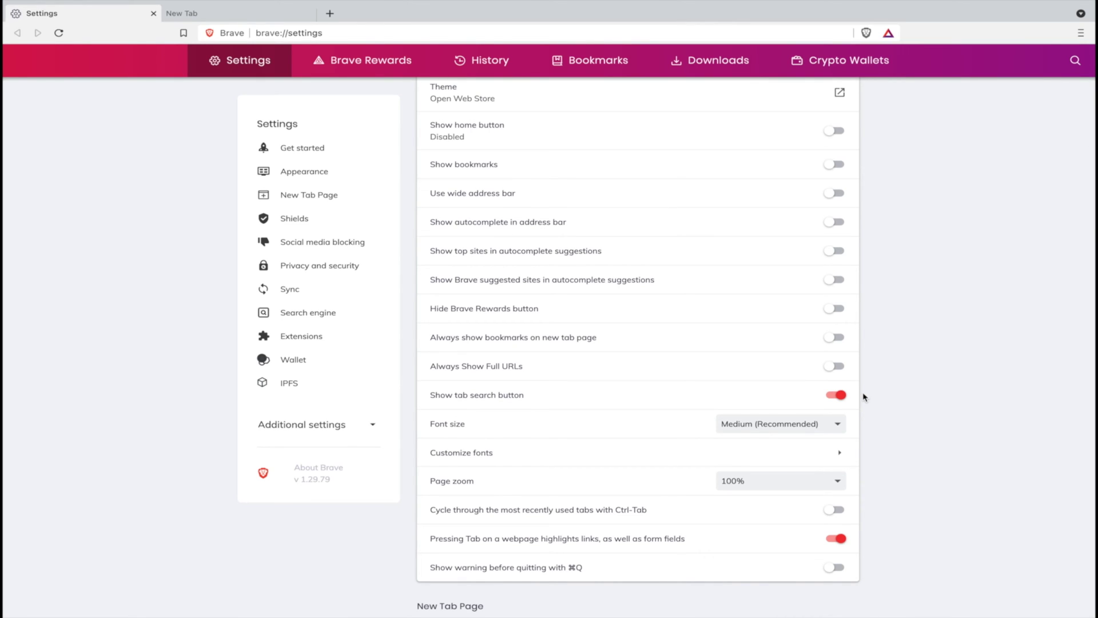
{"action": "scroll", "coordinate": [881, 390], "scroll_direction": "down", "scroll_amount": 5}
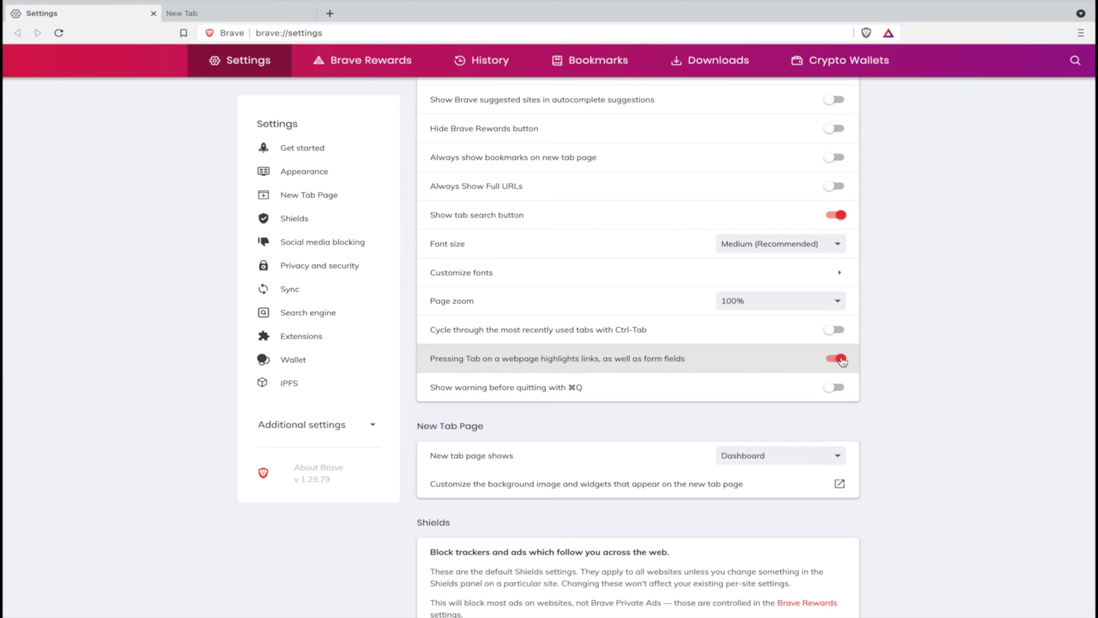
{"action": "scroll", "coordinate": [907, 372], "scroll_direction": "down", "scroll_amount": 3}
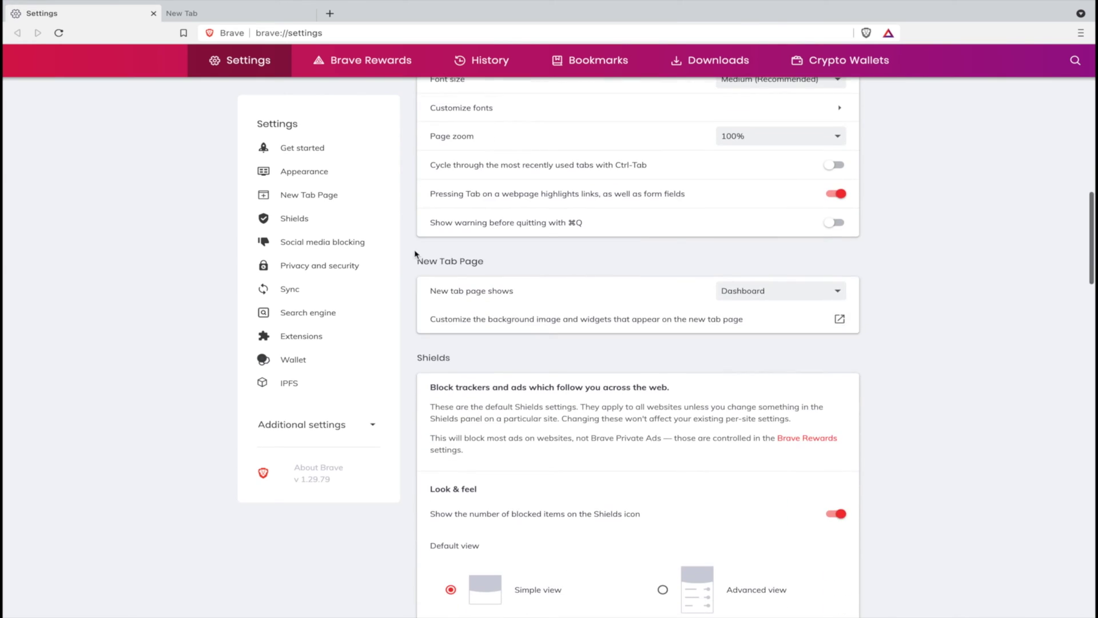
{"action": "mouse_move", "coordinate": [230, 6]}
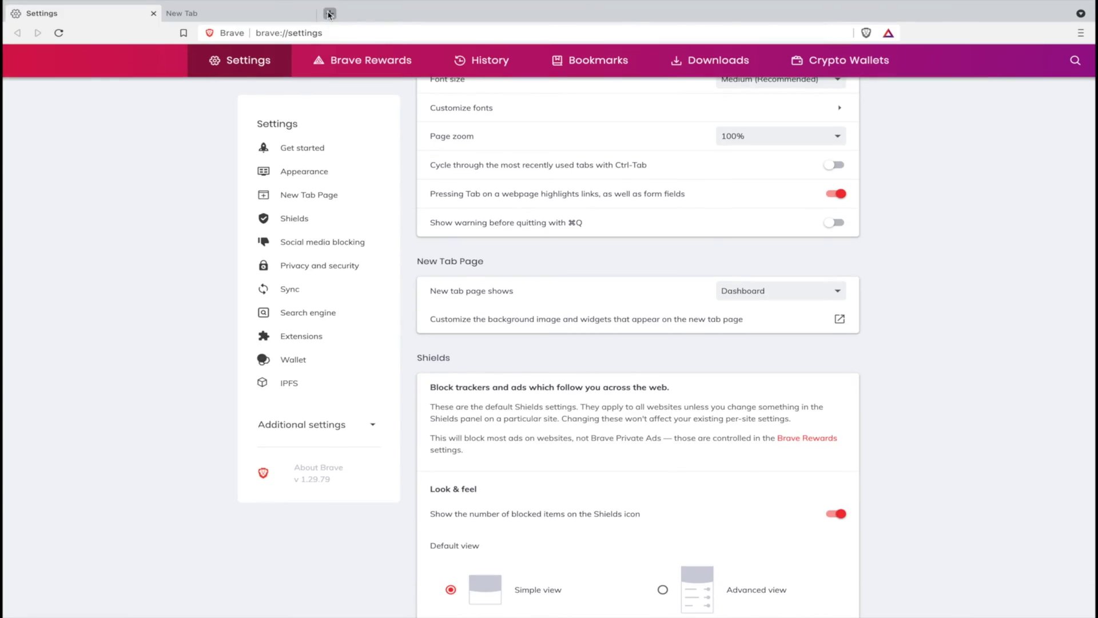
On a new tab, open Customize and browse Top Sites, Brave News, Clock, Cards and Background Image.
{"action": "left_click", "coordinate": [329, 13]}
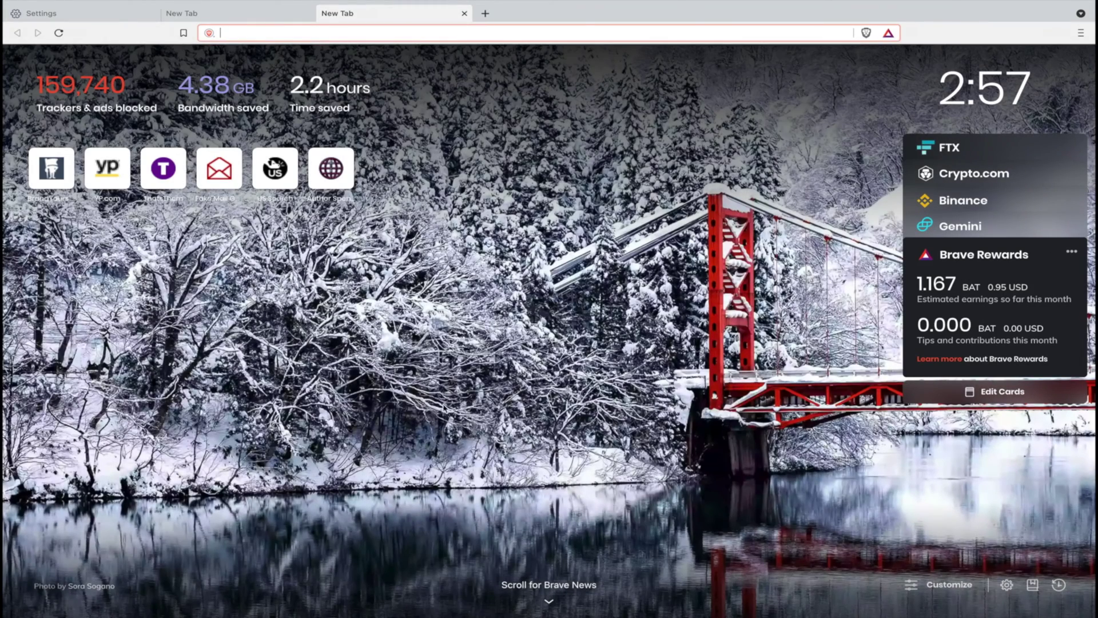
{"action": "left_click", "coordinate": [921, 589]}
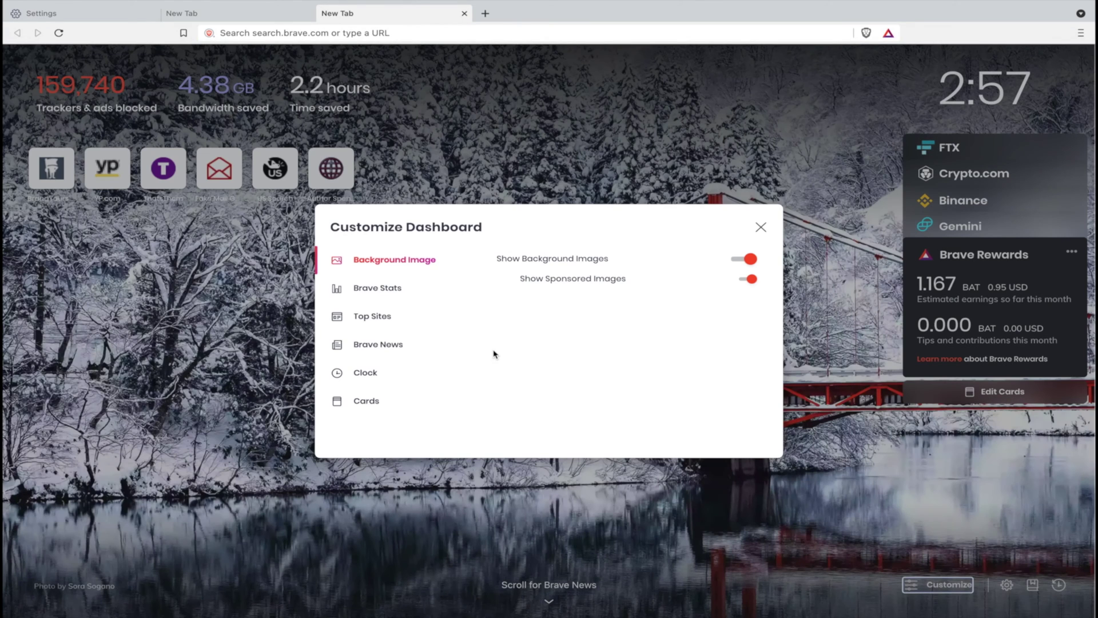
{"action": "left_click", "coordinate": [379, 318]}
{"action": "left_click", "coordinate": [387, 351]}
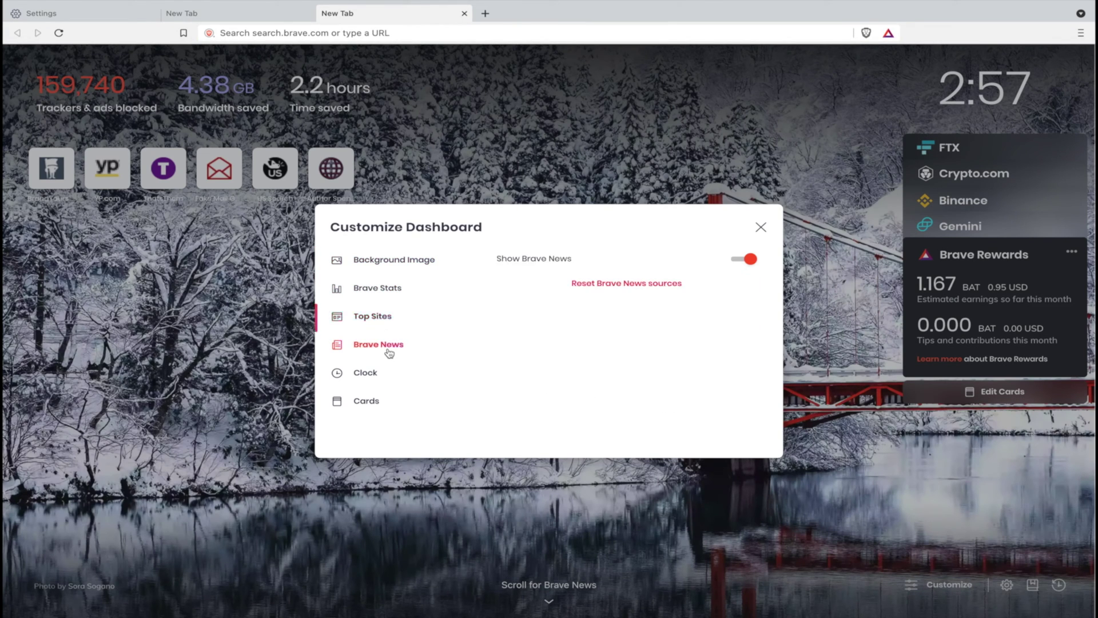
{"action": "left_click", "coordinate": [370, 377]}
{"action": "left_click", "coordinate": [366, 402]}
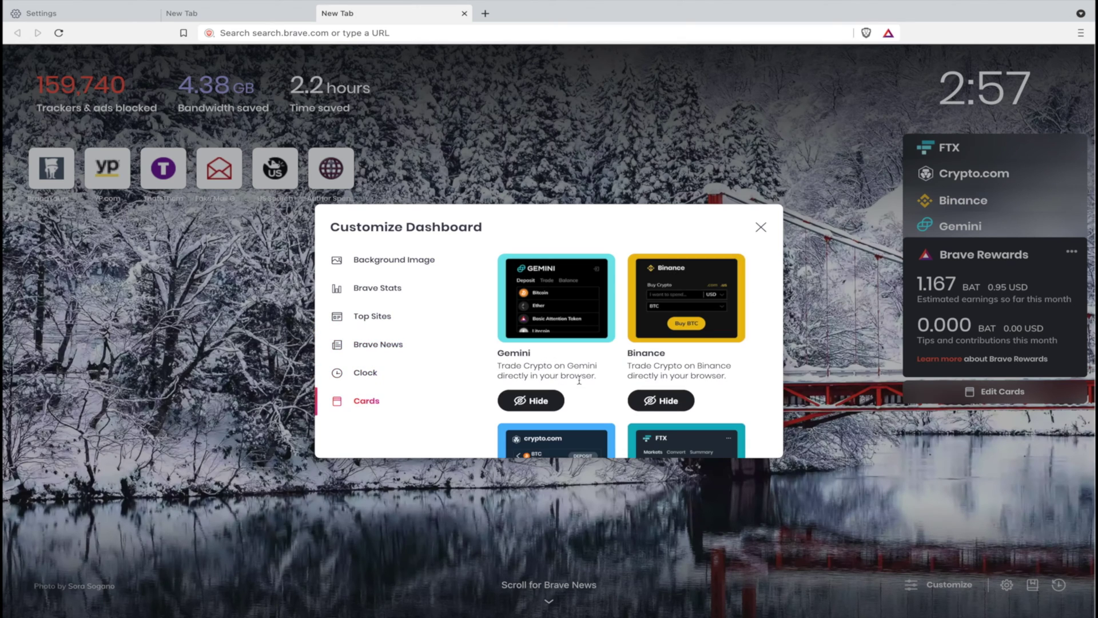
{"action": "scroll", "coordinate": [622, 307], "scroll_direction": "down", "scroll_amount": 5}
{"action": "scroll", "coordinate": [621, 307], "scroll_direction": "up", "scroll_amount": 5}
{"action": "left_click", "coordinate": [358, 263]}
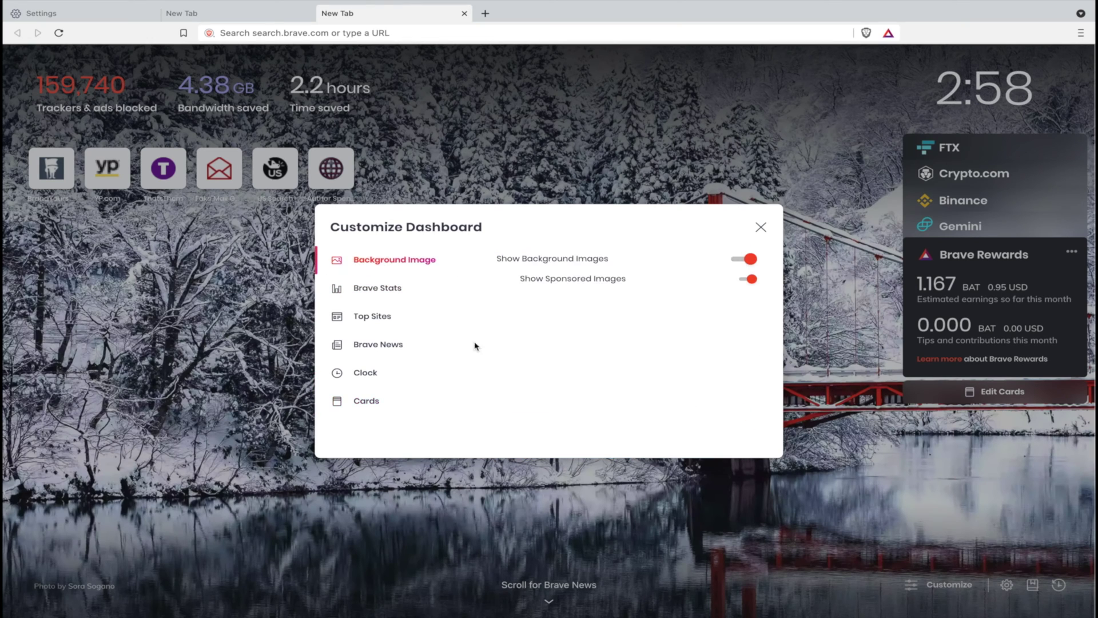
Back in Settings, scroll to Shields and view the Cookie blocking choices, left at Only cross-site.
{"action": "left_click", "coordinate": [121, 18]}
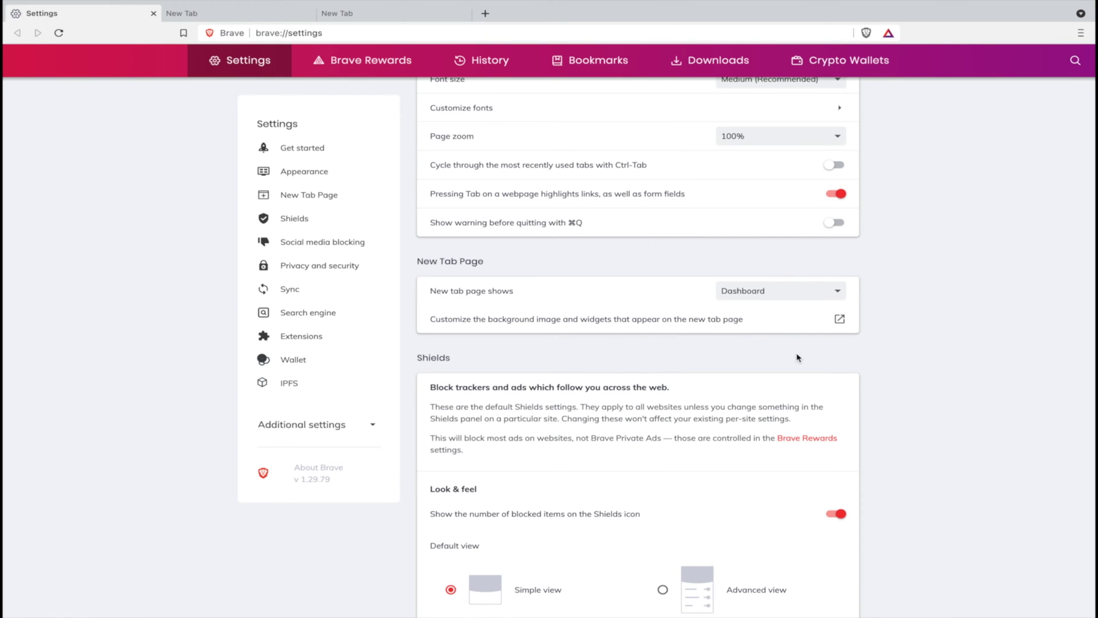
{"action": "scroll", "coordinate": [797, 357], "scroll_direction": "down", "scroll_amount": 3}
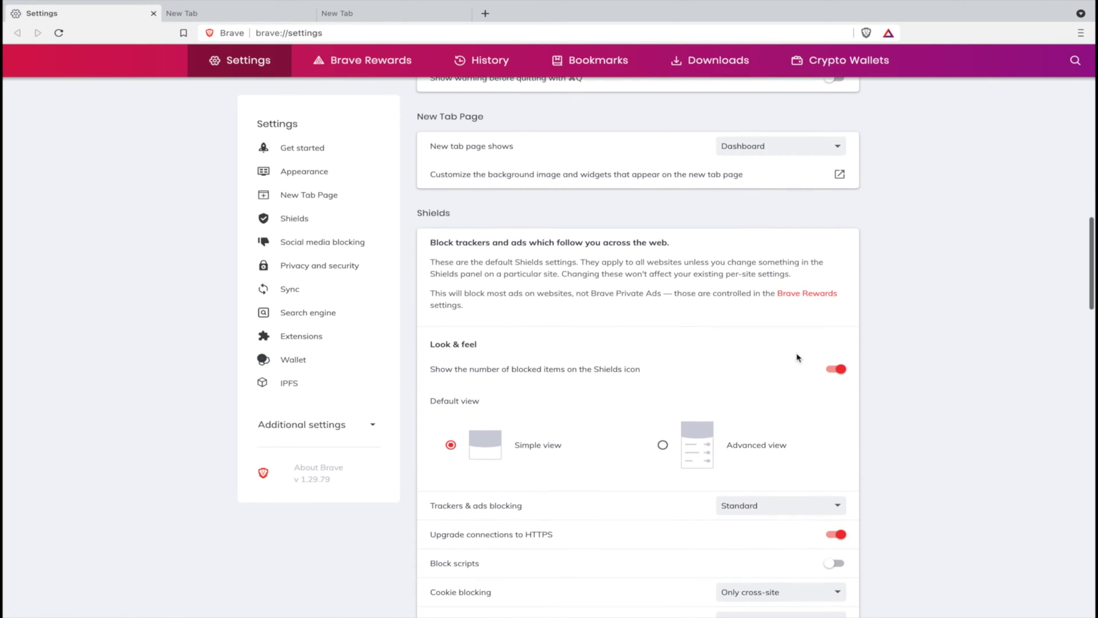
{"action": "scroll", "coordinate": [496, 261], "scroll_direction": "down", "scroll_amount": 2}
{"action": "scroll", "coordinate": [497, 262], "scroll_direction": "down", "scroll_amount": 1}
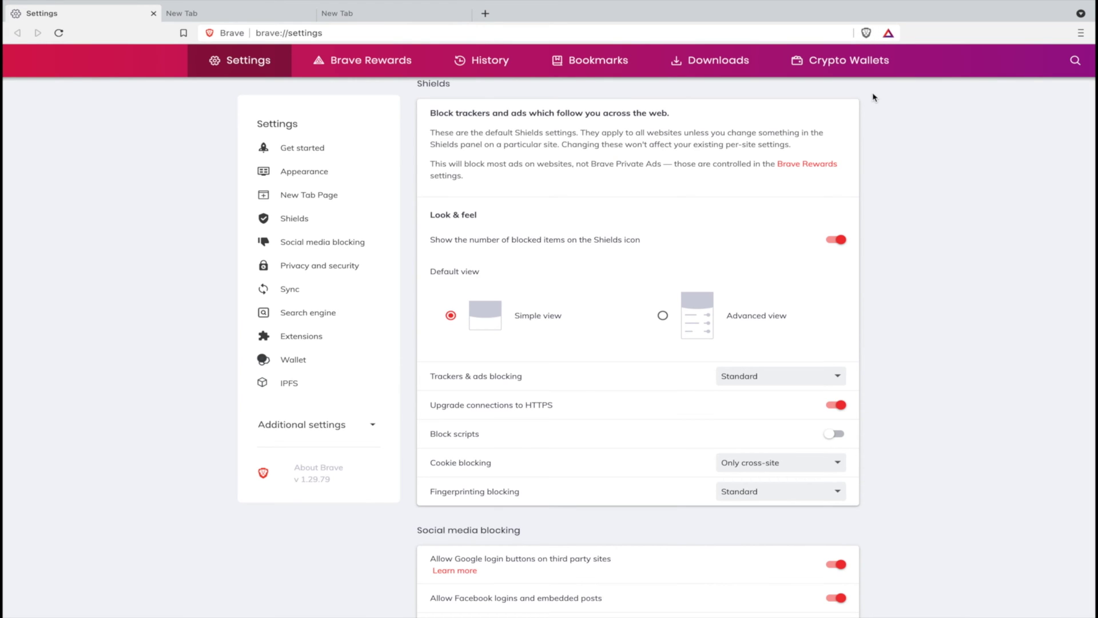
{"action": "scroll", "coordinate": [586, 419], "scroll_direction": "down", "scroll_amount": 2}
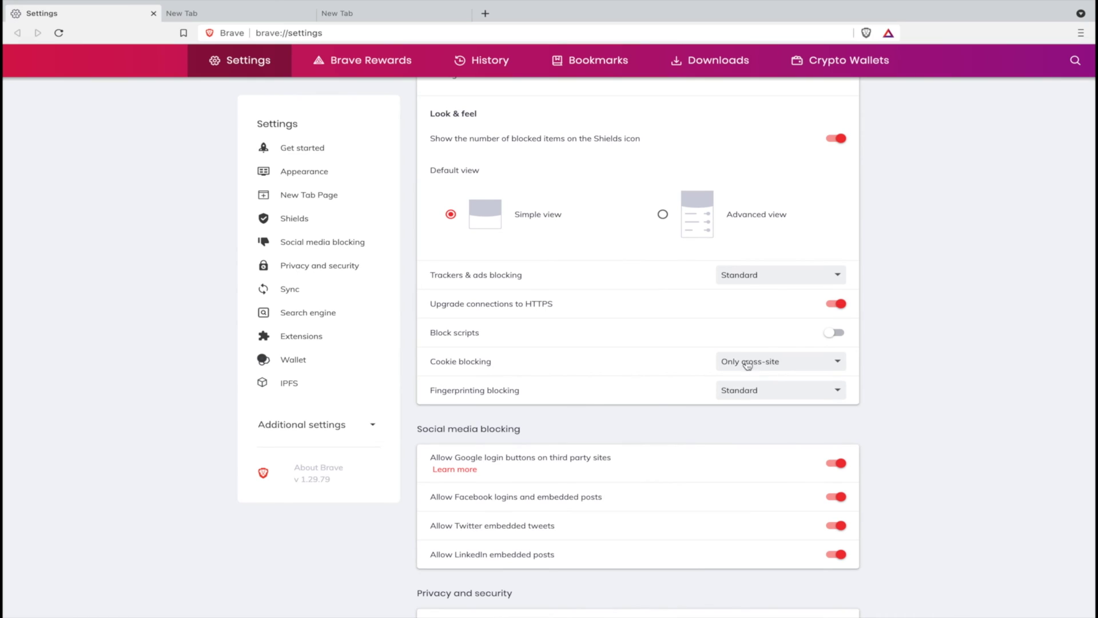
{"action": "left_click", "coordinate": [804, 365]}
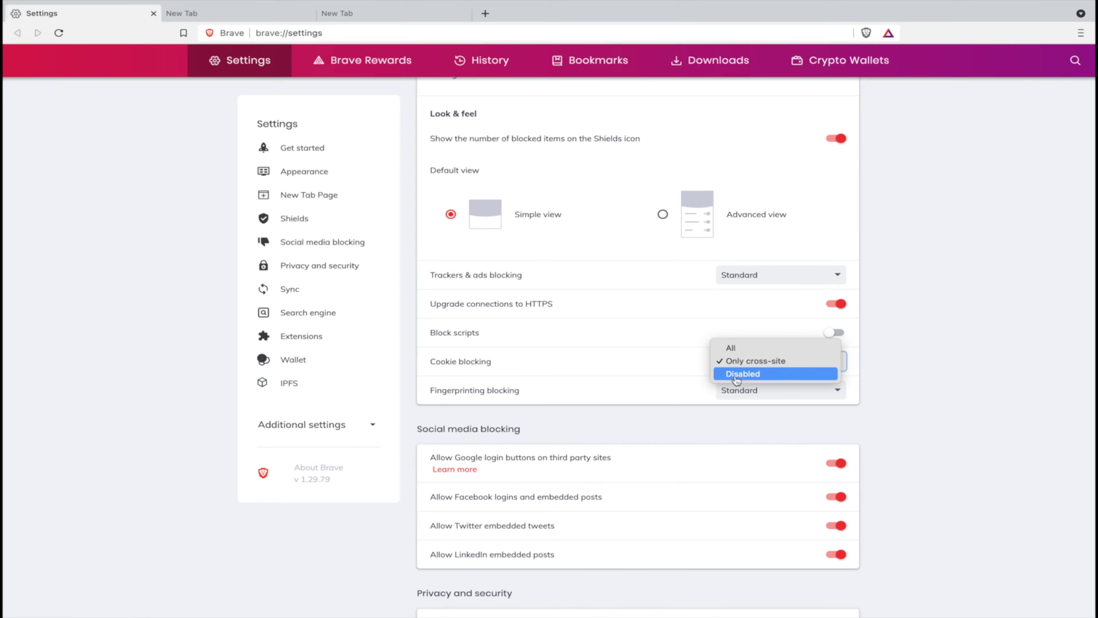
{"action": "left_click", "coordinate": [637, 421]}
{"action": "scroll", "coordinate": [955, 411], "scroll_direction": "down", "scroll_amount": 2}
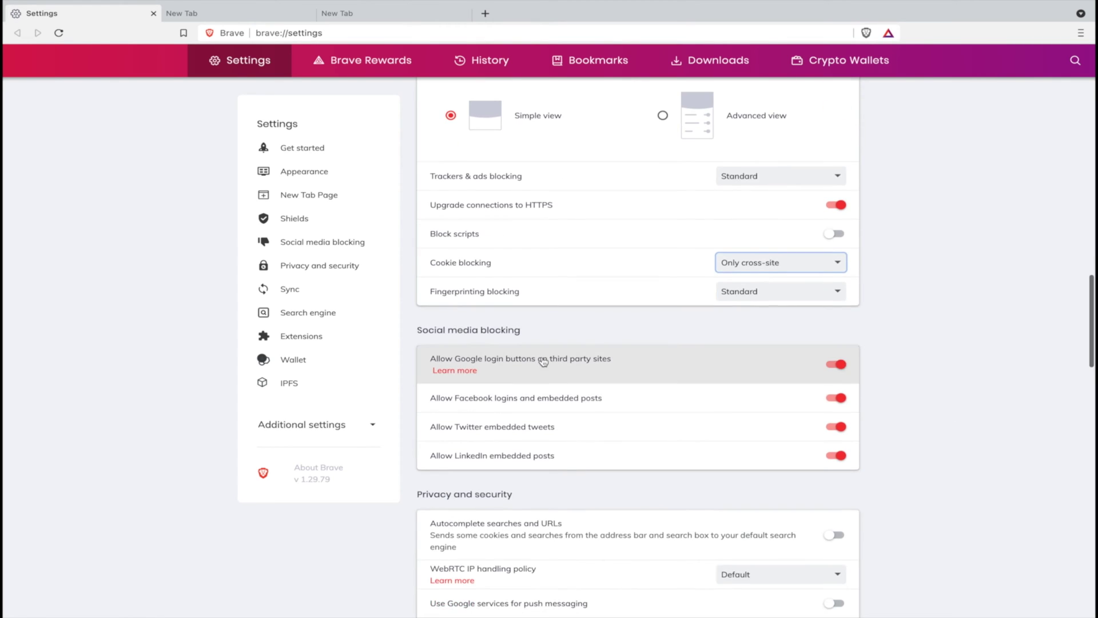
{"action": "scroll", "coordinate": [543, 361], "scroll_direction": "down", "scroll_amount": 2}
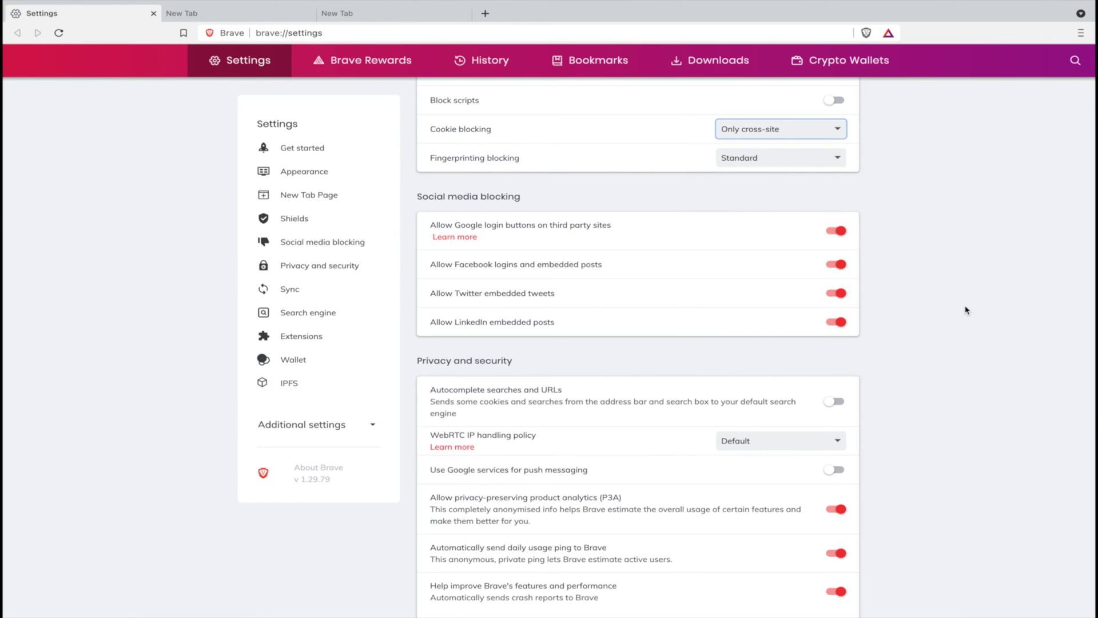
{"action": "scroll", "coordinate": [965, 310], "scroll_direction": "down", "scroll_amount": 4}
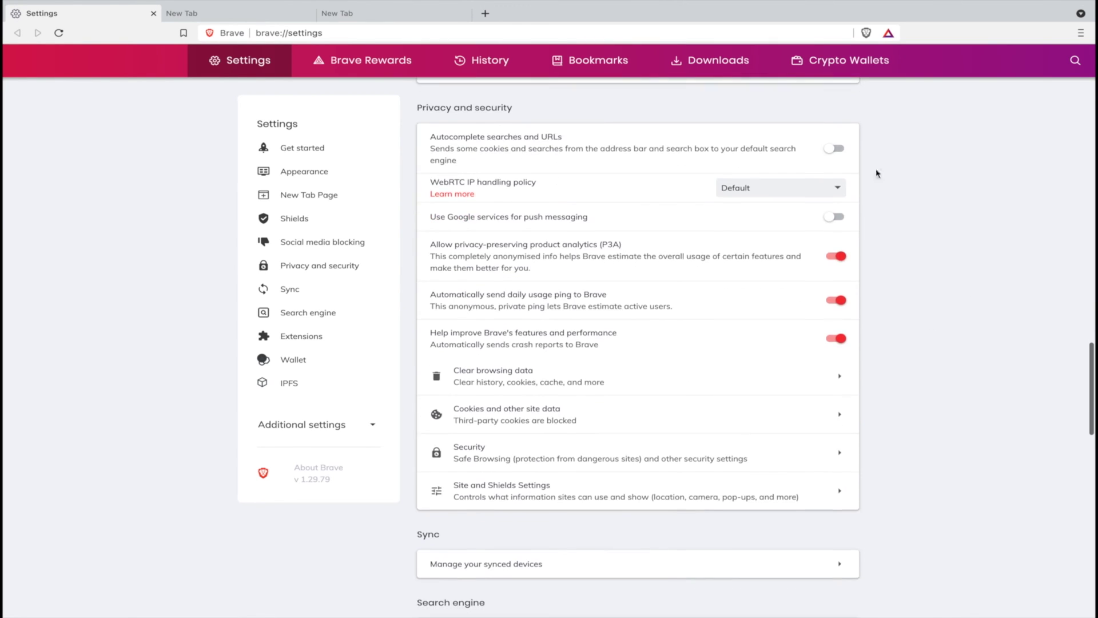
{"action": "scroll", "coordinate": [583, 152], "scroll_direction": "down", "scroll_amount": 1}
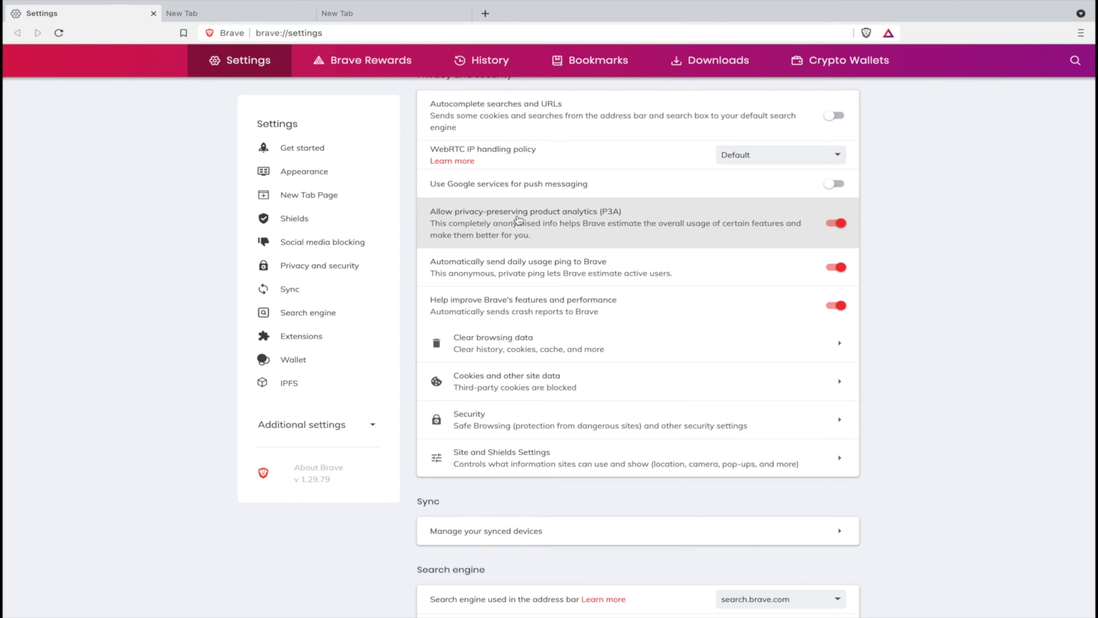
{"action": "scroll", "coordinate": [474, 221], "scroll_direction": "down", "scroll_amount": 1}
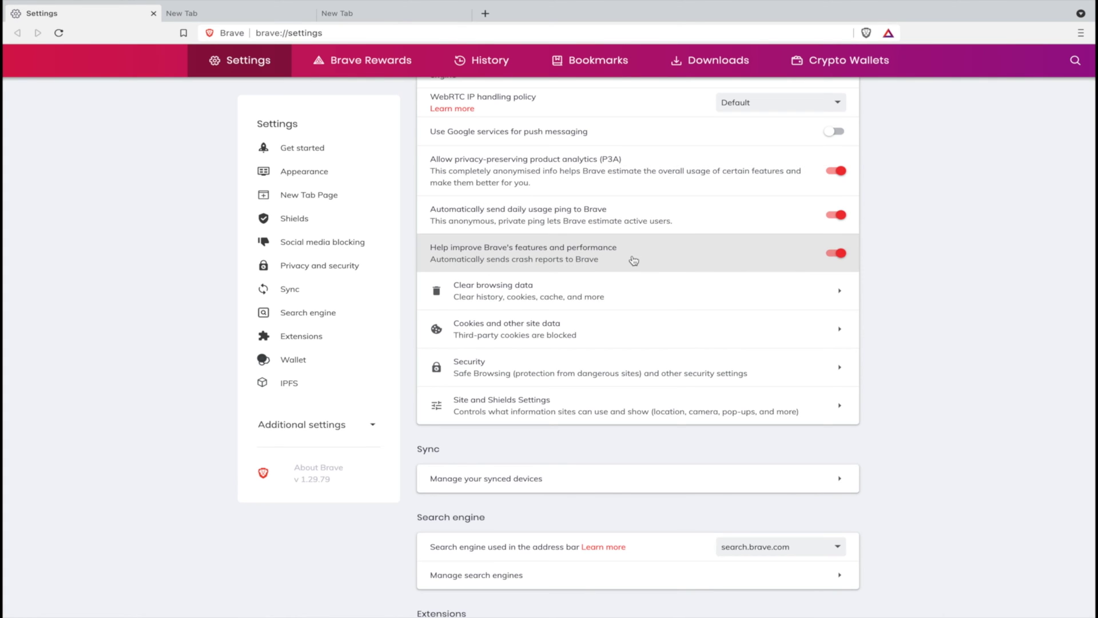
{"action": "scroll", "coordinate": [835, 214], "scroll_direction": "down", "scroll_amount": 2}
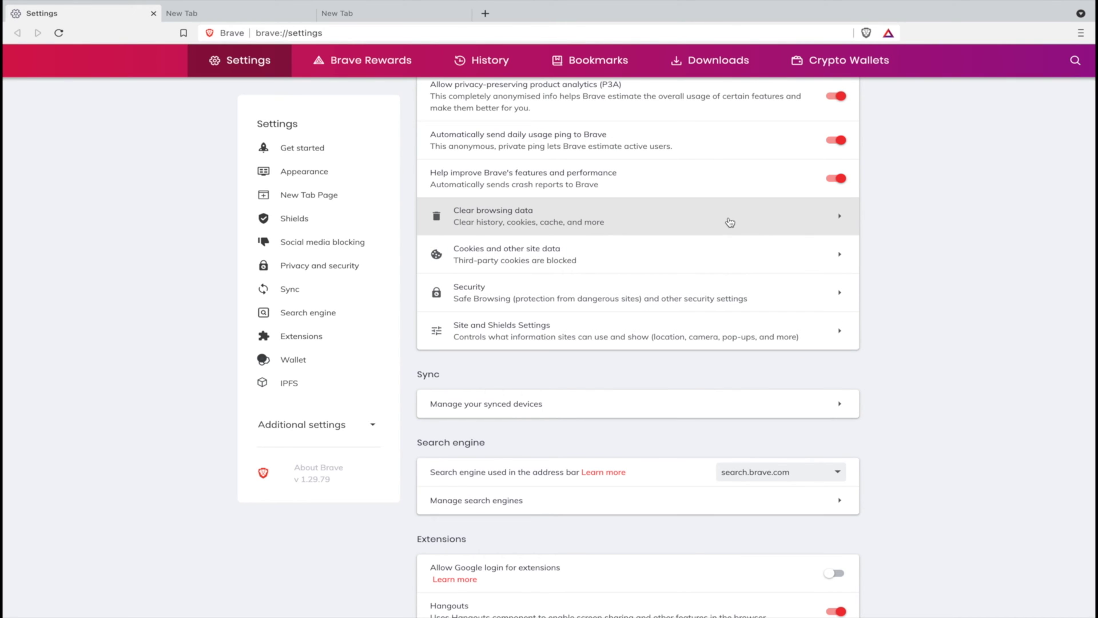
Check the address-bar search engine list and leave it on search.brave.com.
{"action": "scroll", "coordinate": [932, 258], "scroll_direction": "down", "scroll_amount": 3}
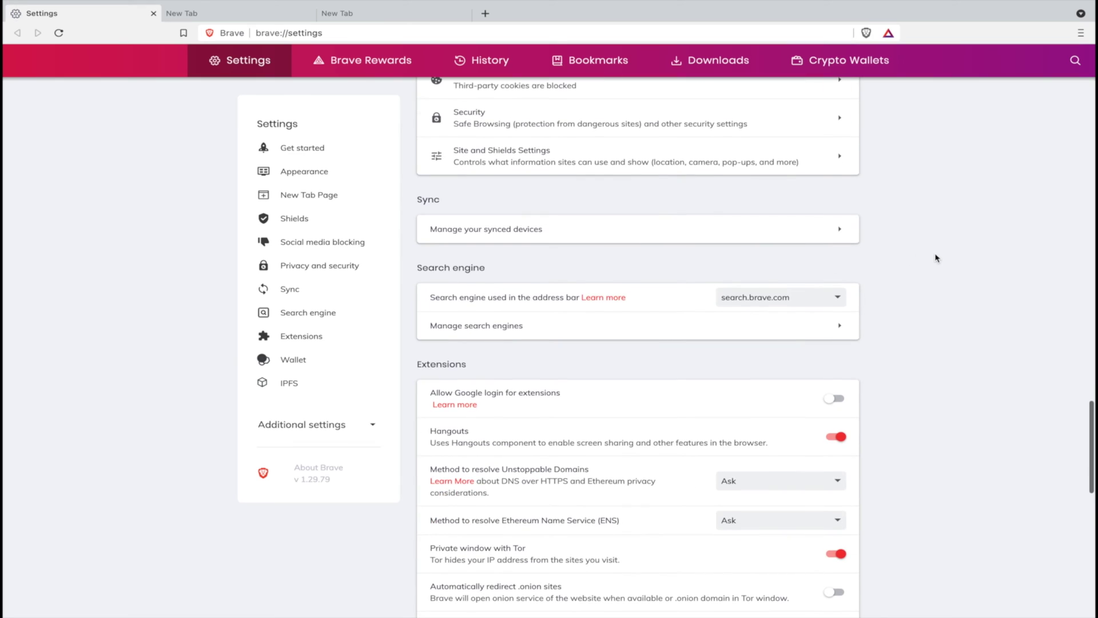
{"action": "scroll", "coordinate": [529, 229], "scroll_direction": "down", "scroll_amount": 1}
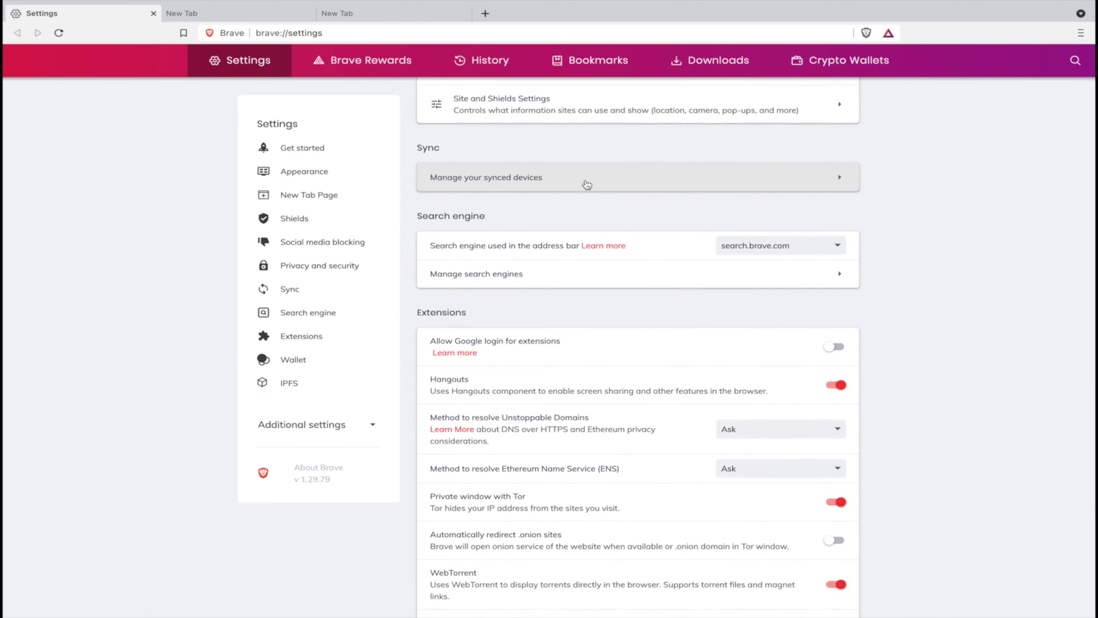
{"action": "scroll", "coordinate": [917, 228], "scroll_direction": "down", "scroll_amount": 1}
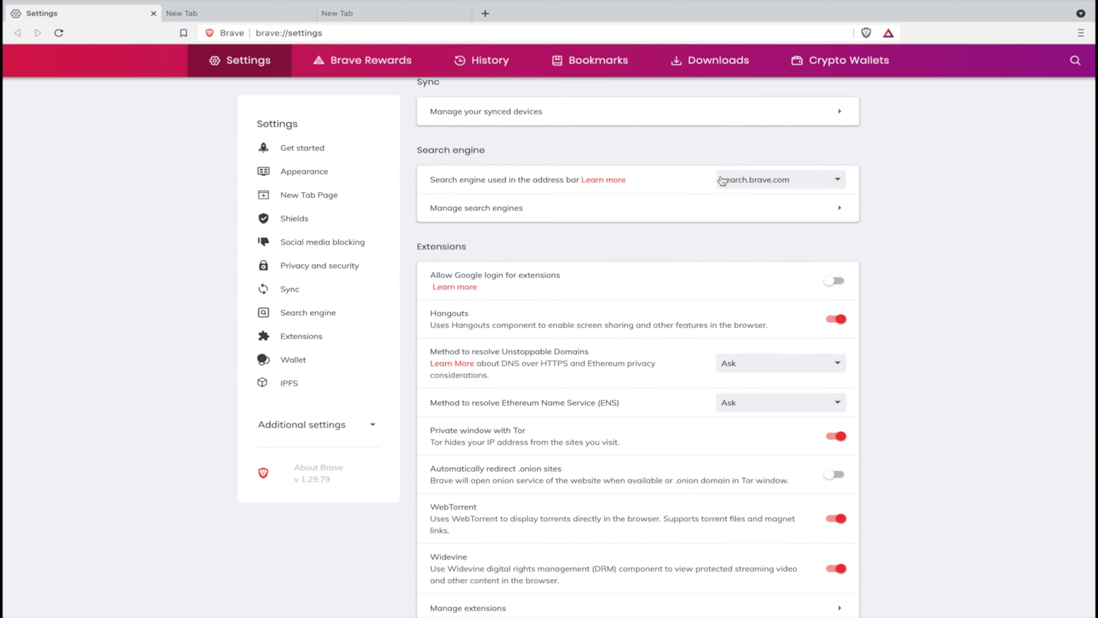
{"action": "left_click", "coordinate": [762, 182]}
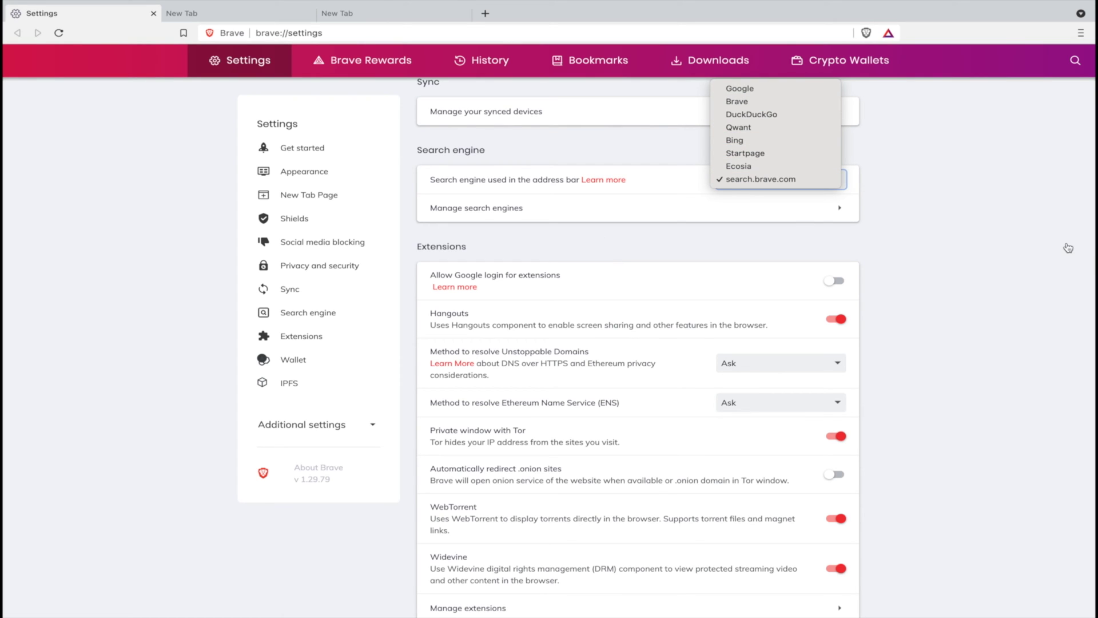
{"action": "left_click", "coordinate": [1093, 258]}
Scroll past the Wallet and IPFS options to the bottom of Settings.
{"action": "scroll", "coordinate": [780, 269], "scroll_direction": "down", "scroll_amount": 3}
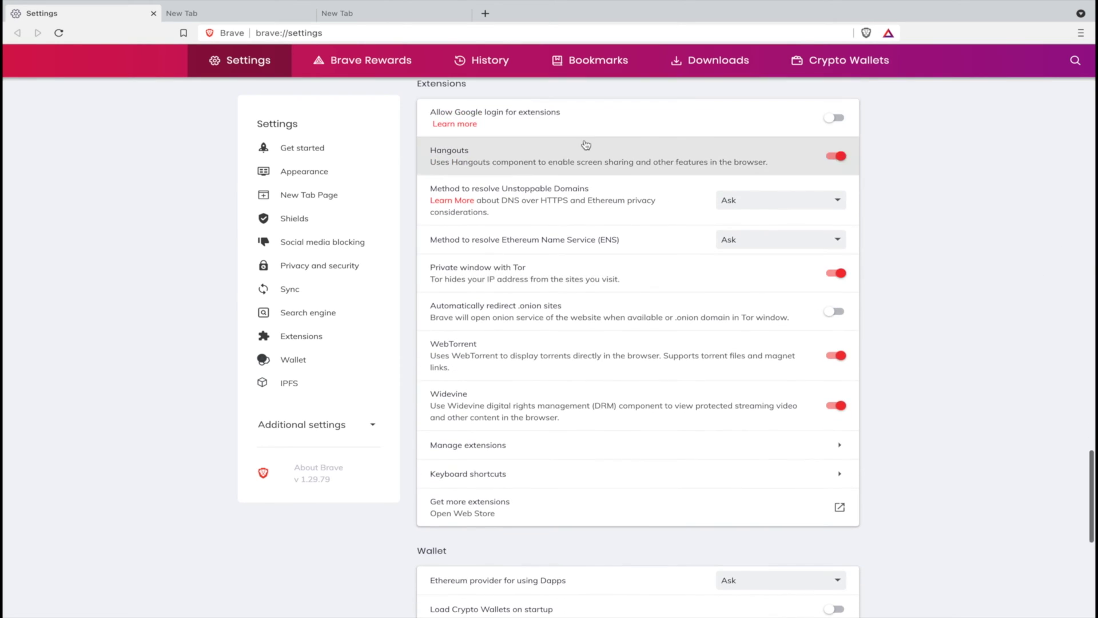
{"action": "scroll", "coordinate": [836, 315], "scroll_direction": "down", "scroll_amount": 2}
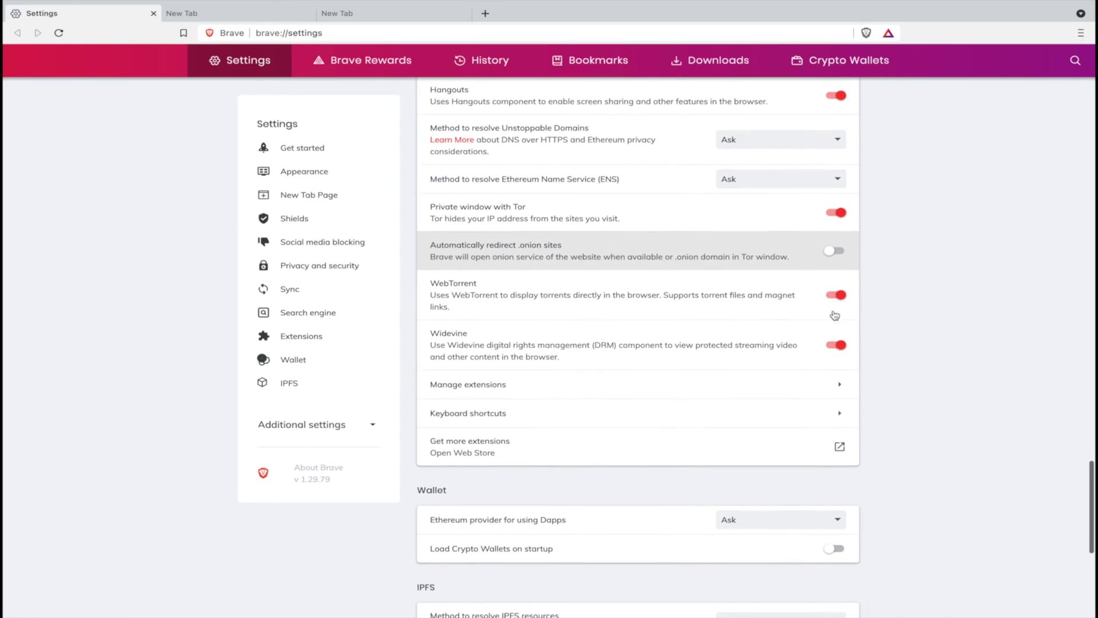
{"action": "scroll", "coordinate": [694, 223], "scroll_direction": "down", "scroll_amount": 1}
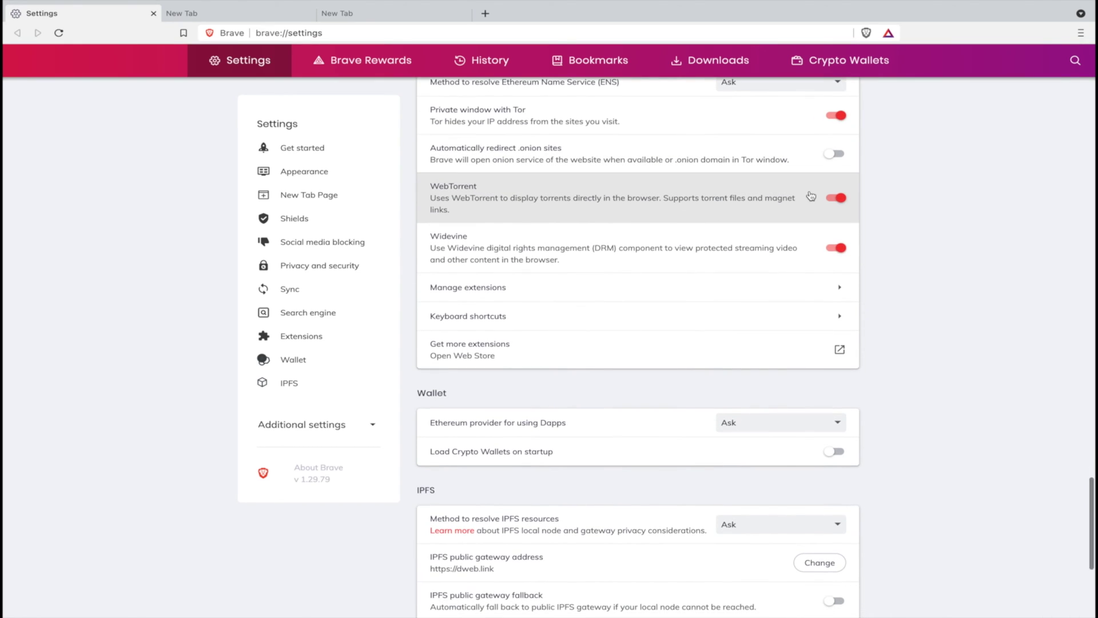
{"action": "scroll", "coordinate": [669, 246], "scroll_direction": "down", "scroll_amount": 1}
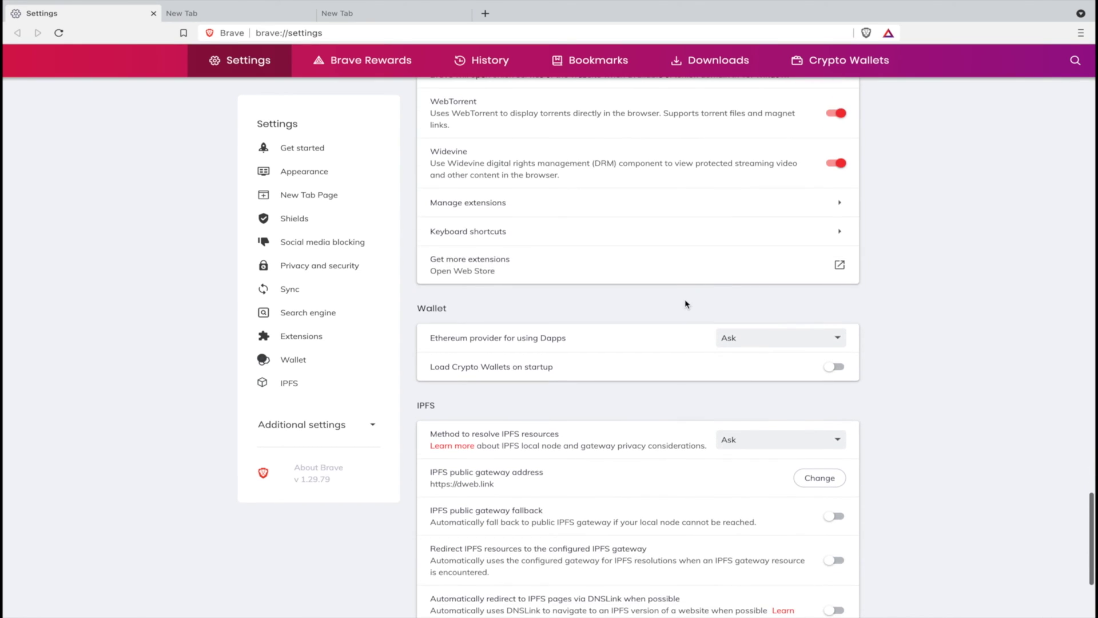
{"action": "scroll", "coordinate": [684, 304], "scroll_direction": "down", "scroll_amount": 3}
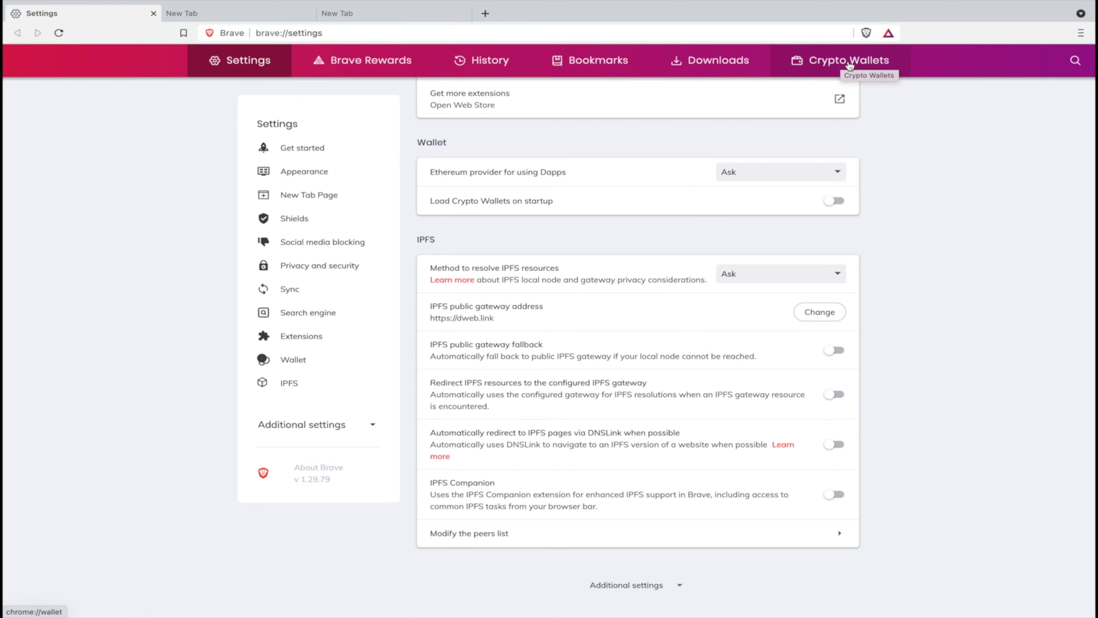
{"action": "scroll", "coordinate": [869, 194], "scroll_direction": "down", "scroll_amount": 1}
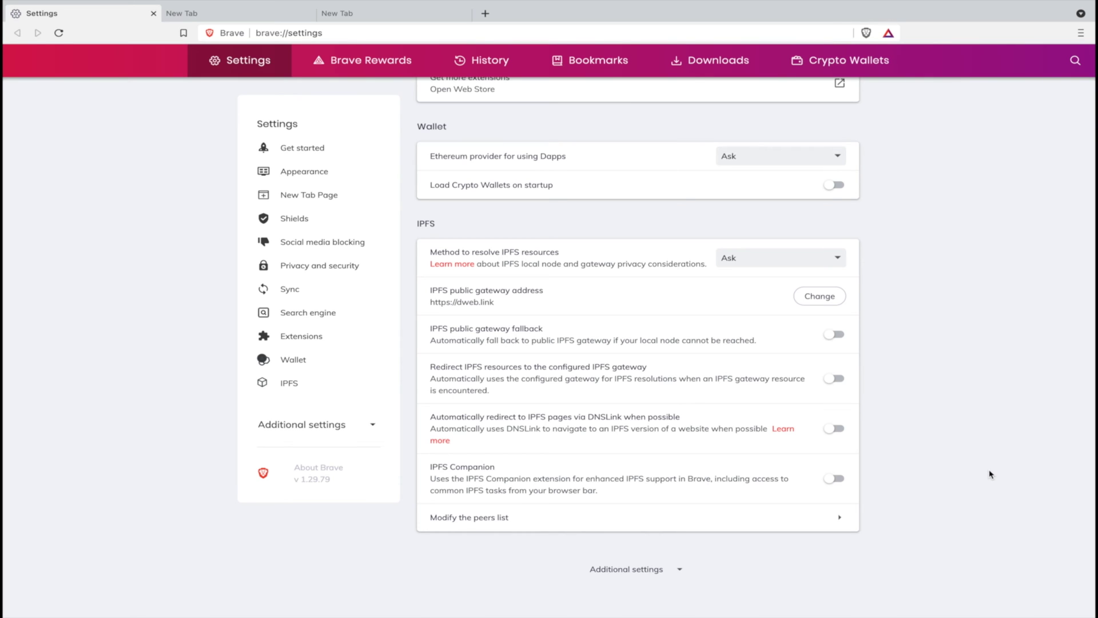
Expand Additional settings and confirm Payment methods and Addresses and more autofill are both off.
{"action": "left_click", "coordinate": [637, 571]}
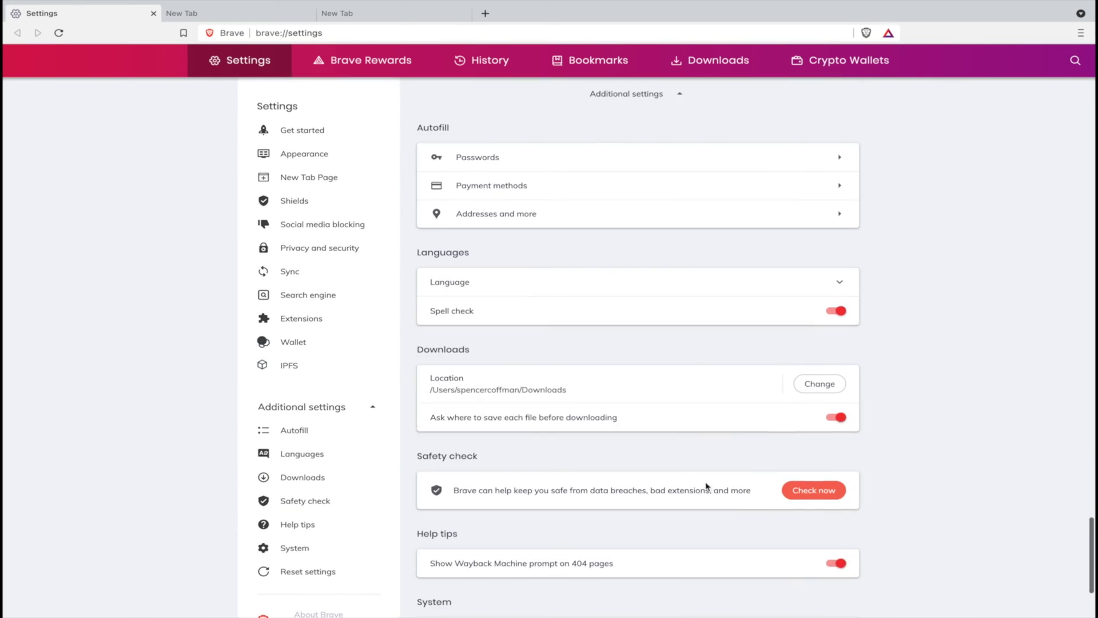
{"action": "double_click", "coordinate": [442, 127]}
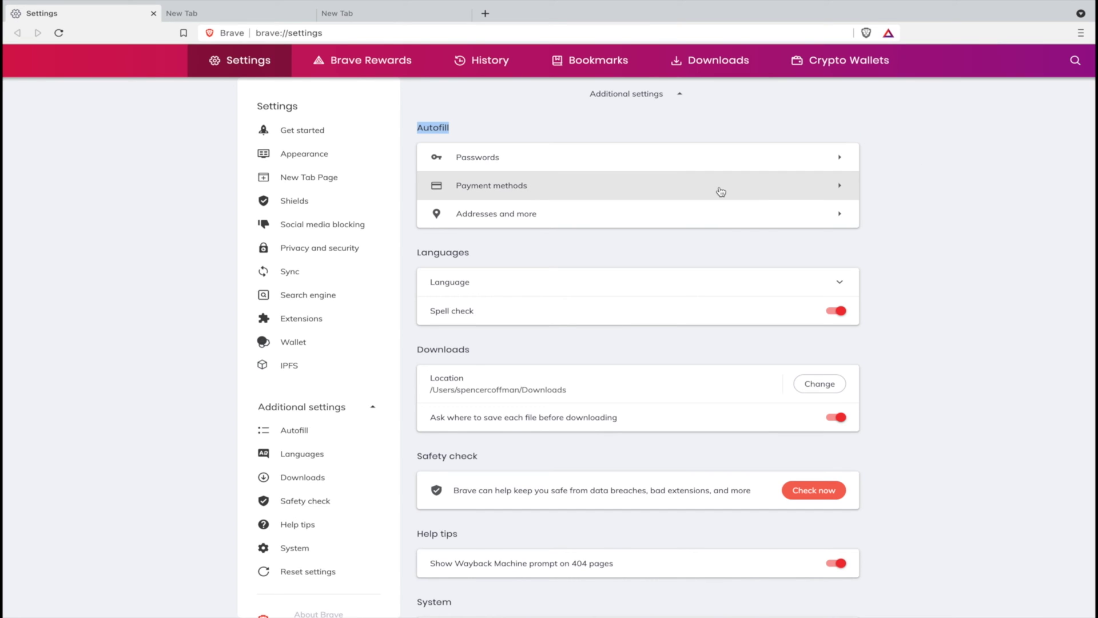
{"action": "left_click", "coordinate": [688, 190]}
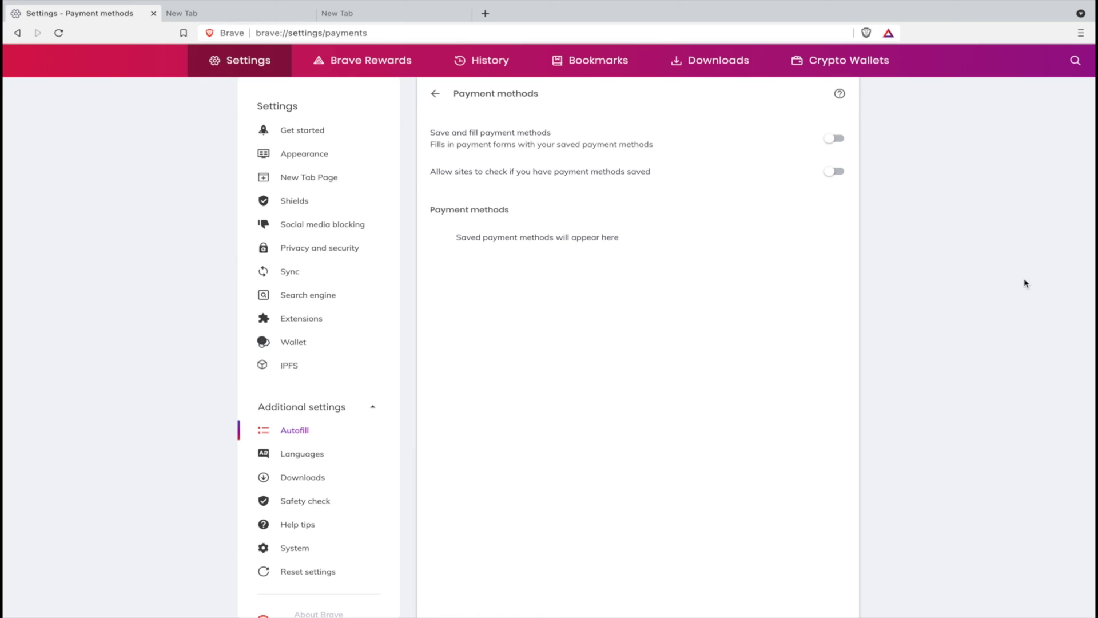
{"action": "left_click", "coordinate": [434, 95]}
{"action": "left_click", "coordinate": [605, 216]}
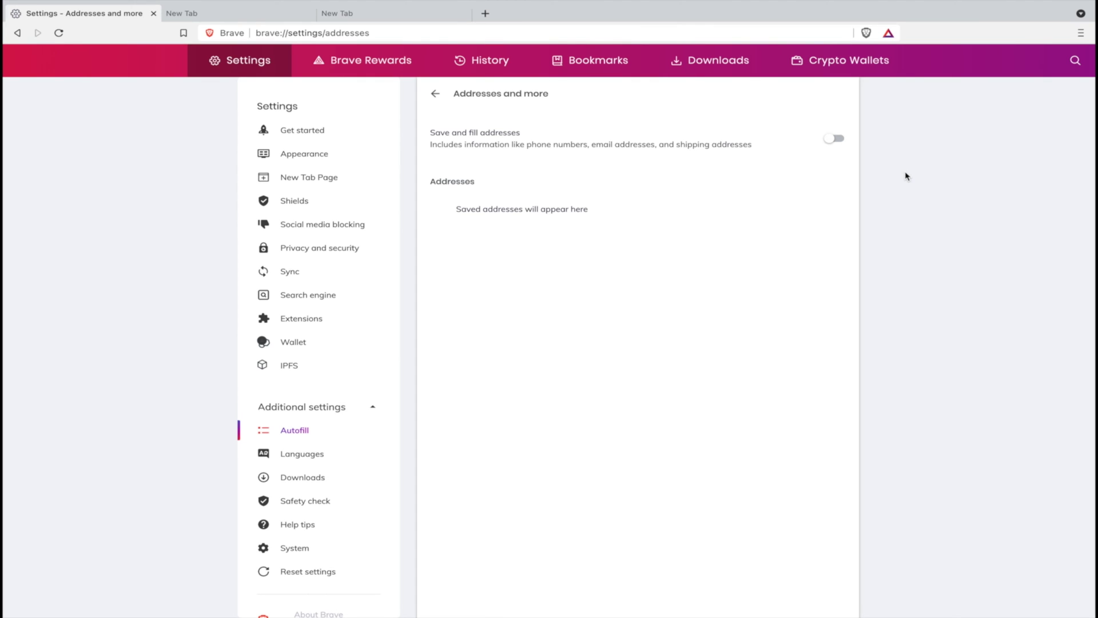
{"action": "left_click", "coordinate": [432, 99]}
{"action": "scroll", "coordinate": [743, 240], "scroll_direction": "down", "scroll_amount": 1}
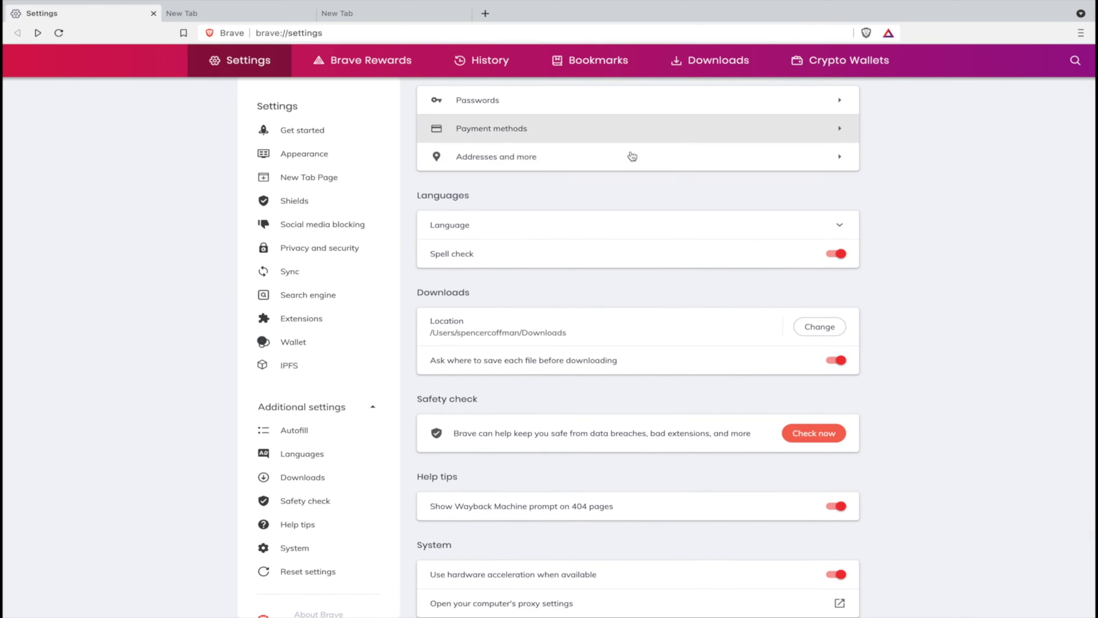
{"action": "scroll", "coordinate": [676, 211], "scroll_direction": "down", "scroll_amount": 2}
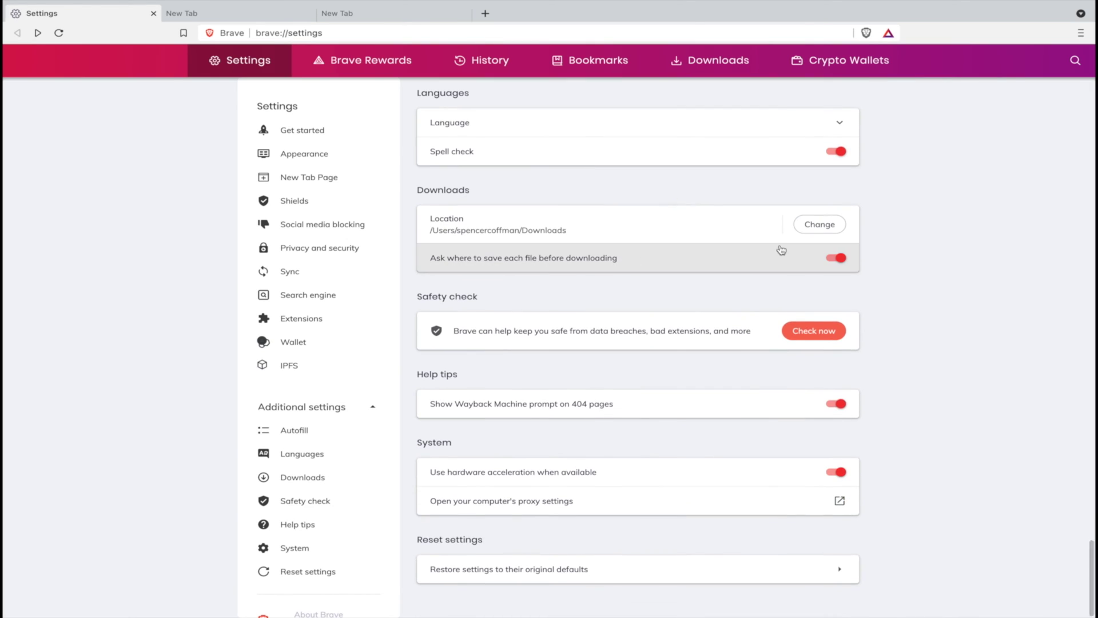
{"action": "scroll", "coordinate": [689, 257], "scroll_direction": "down", "scroll_amount": 1}
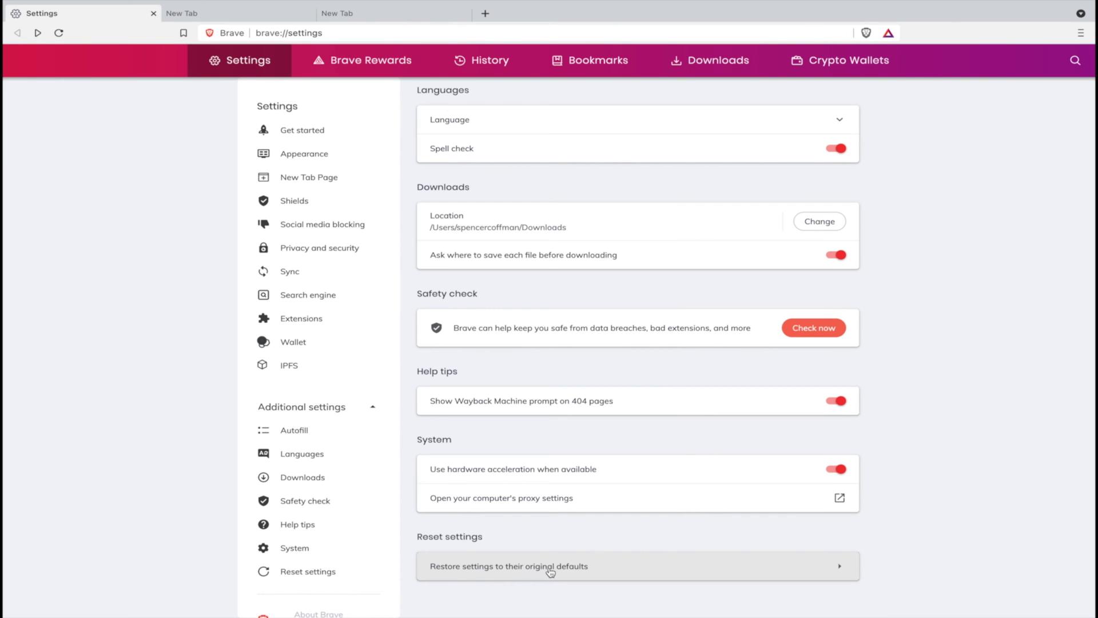
{"action": "scroll", "coordinate": [551, 571], "scroll_direction": "up", "scroll_amount": 5}
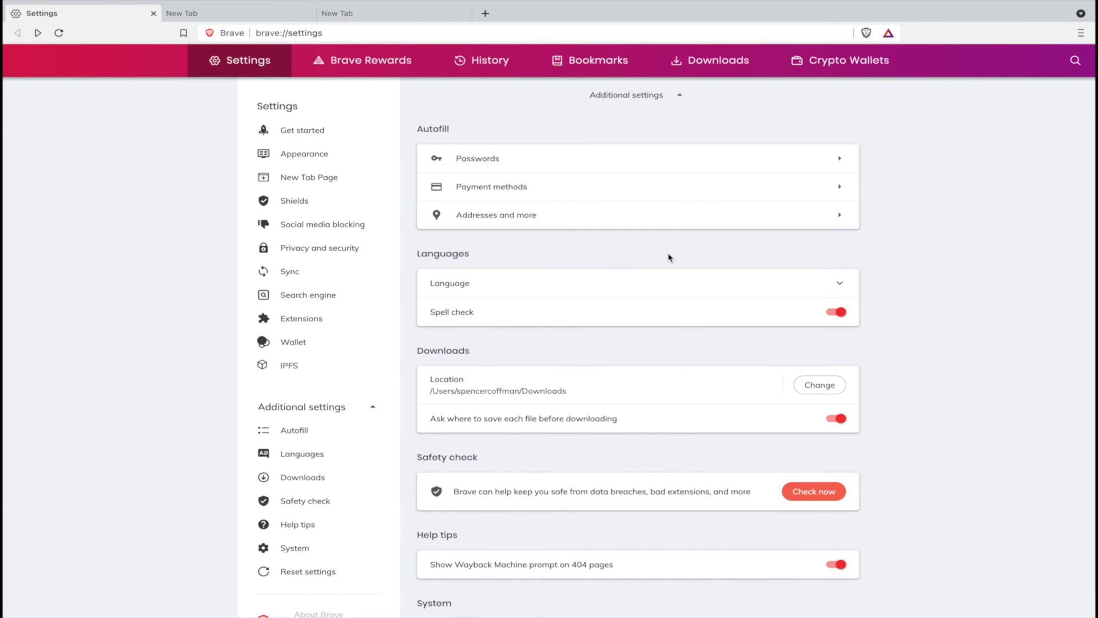
{"action": "scroll", "coordinate": [668, 256], "scroll_direction": "up", "scroll_amount": 4}
{"action": "scroll", "coordinate": [669, 257], "scroll_direction": "up", "scroll_amount": 20}
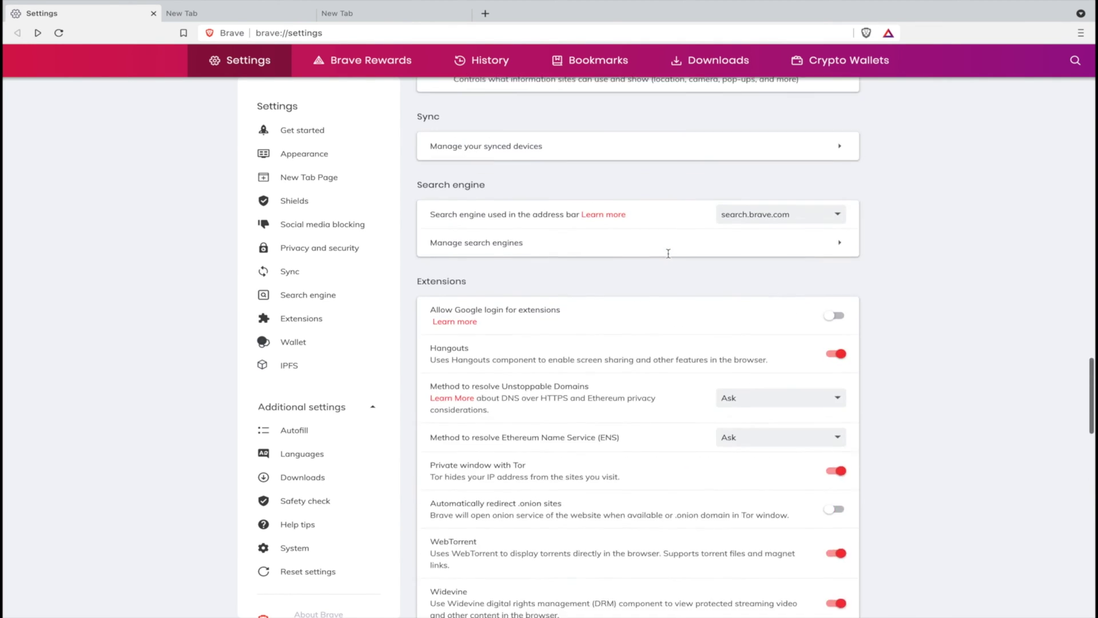
{"action": "scroll", "coordinate": [669, 257], "scroll_direction": "up", "scroll_amount": 15}
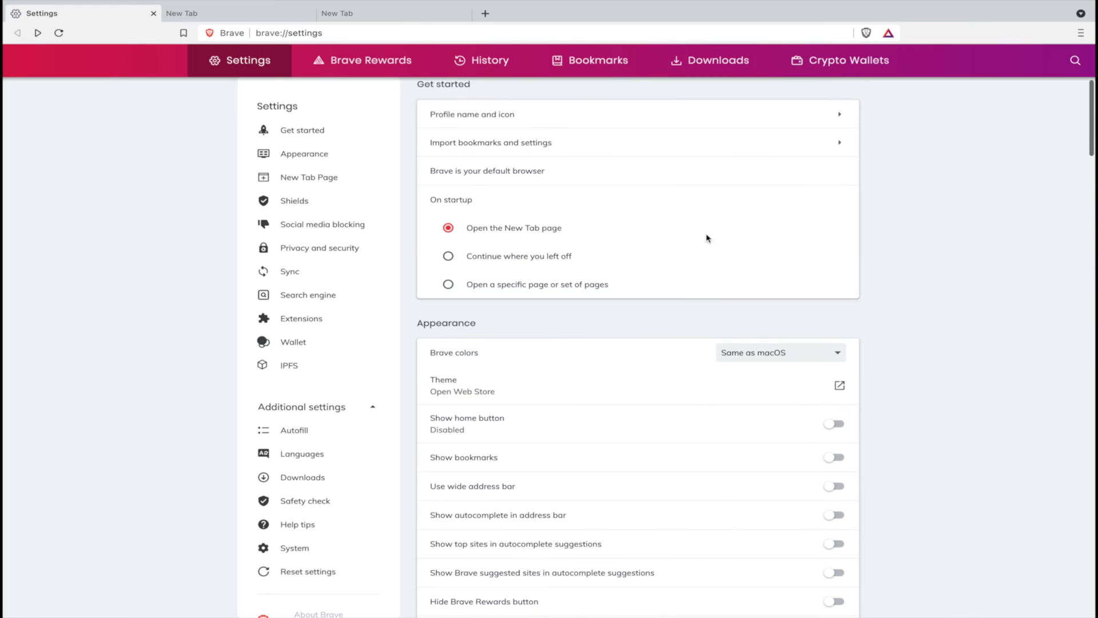
{"action": "scroll", "coordinate": [684, 355], "scroll_direction": "down", "scroll_amount": 2}
{"action": "scroll", "coordinate": [685, 356], "scroll_direction": "down", "scroll_amount": 1}
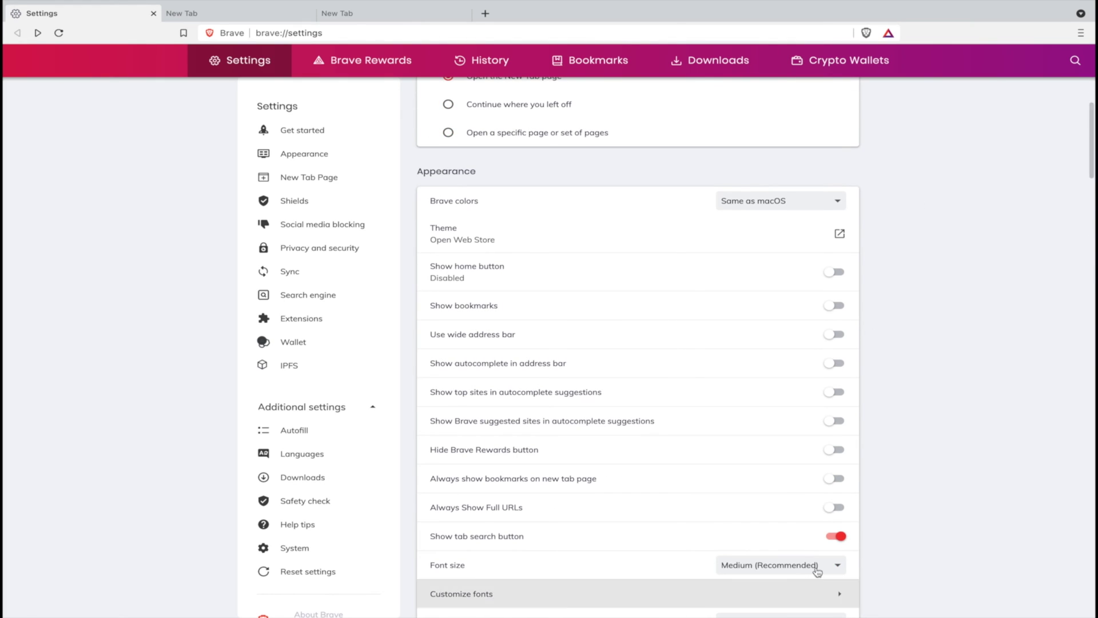
{"action": "scroll", "coordinate": [955, 299], "scroll_direction": "up", "scroll_amount": 5}
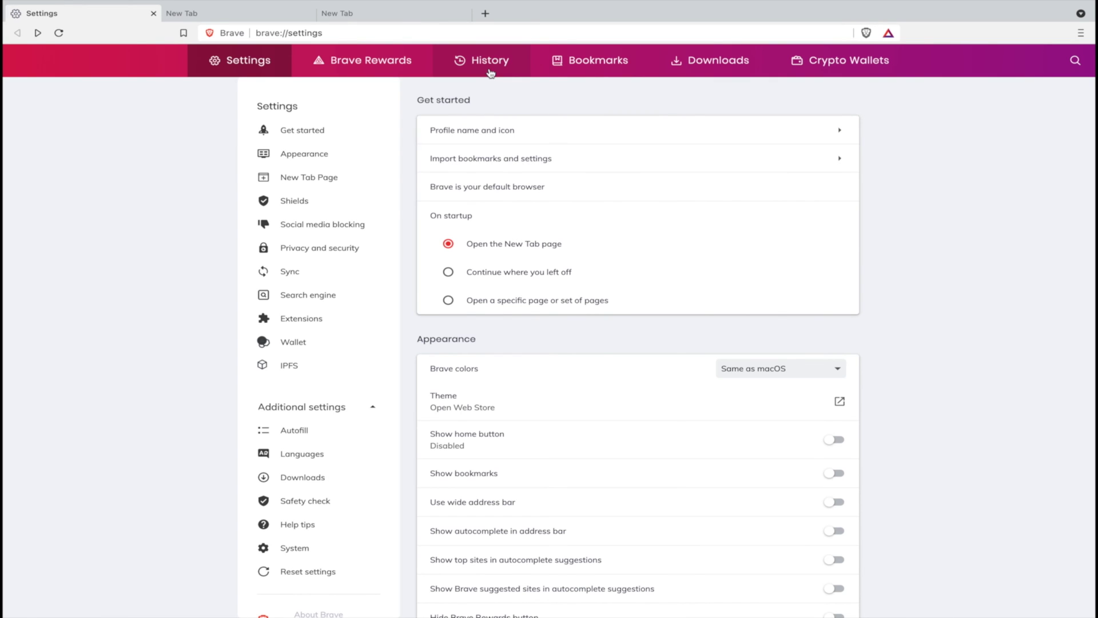
{"action": "scroll", "coordinate": [562, 347], "scroll_direction": "down", "scroll_amount": 2}
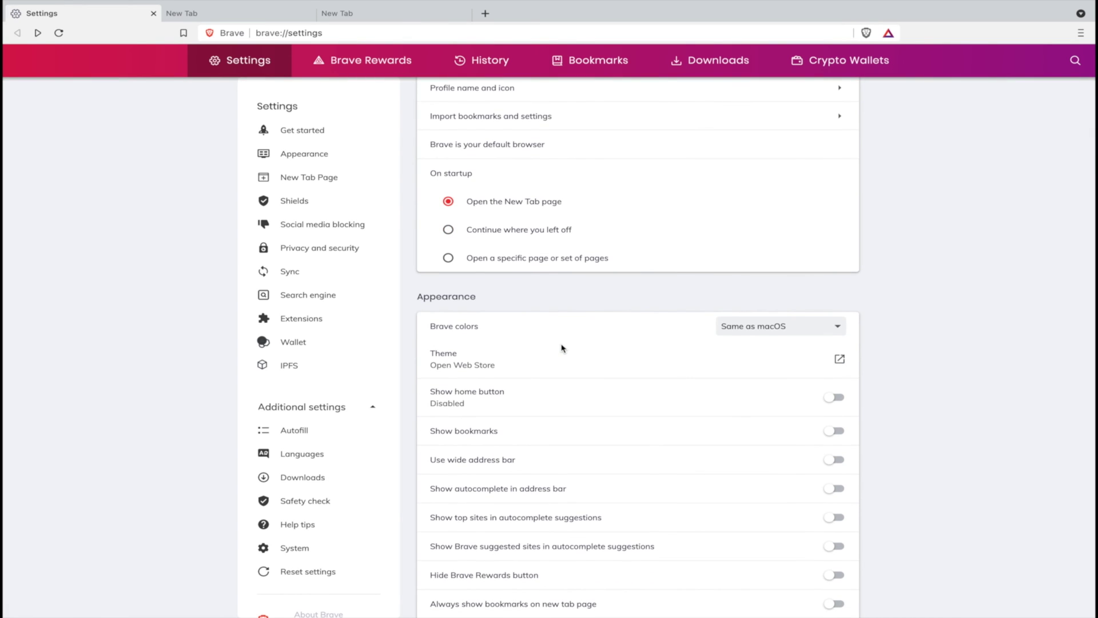
{"action": "scroll", "coordinate": [603, 294], "scroll_direction": "up", "scroll_amount": 2}
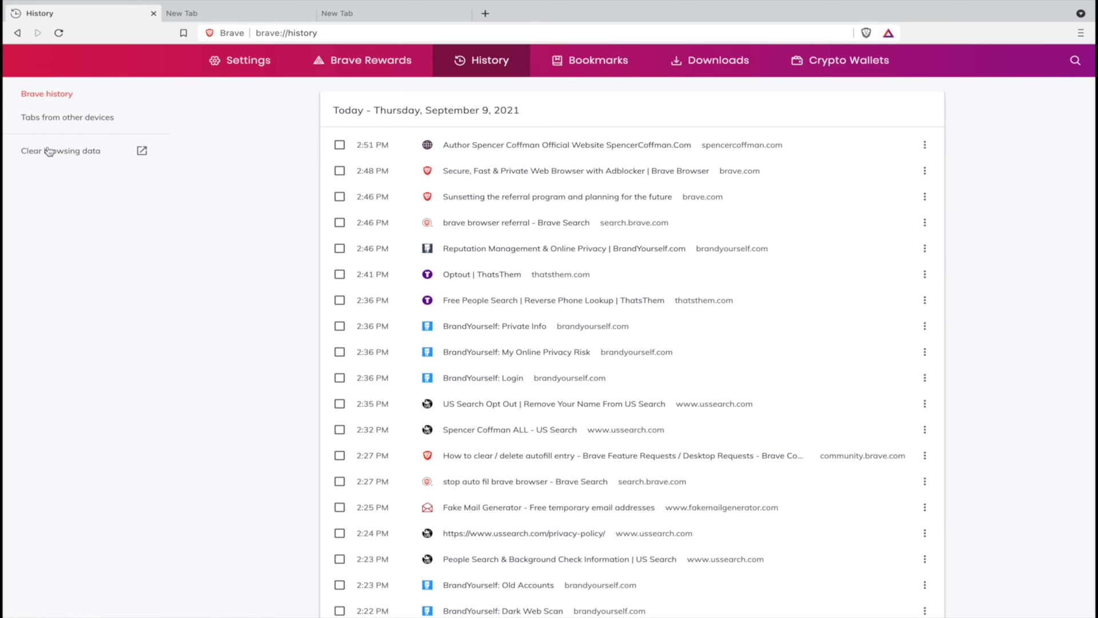
{"action": "left_click", "coordinate": [49, 151]}
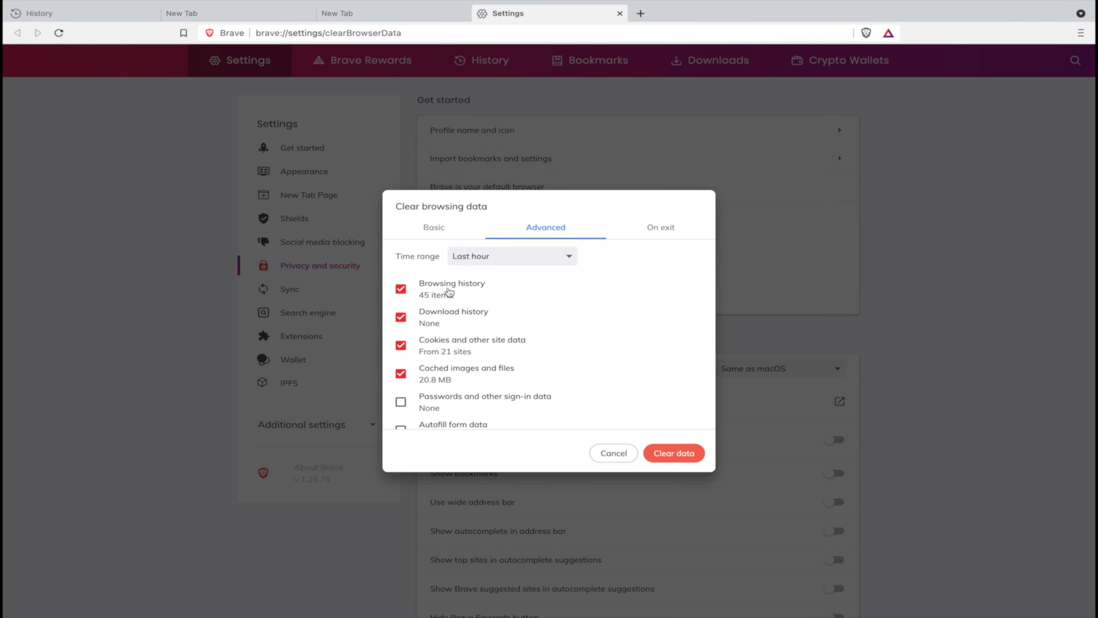
{"action": "left_click", "coordinate": [680, 453]}
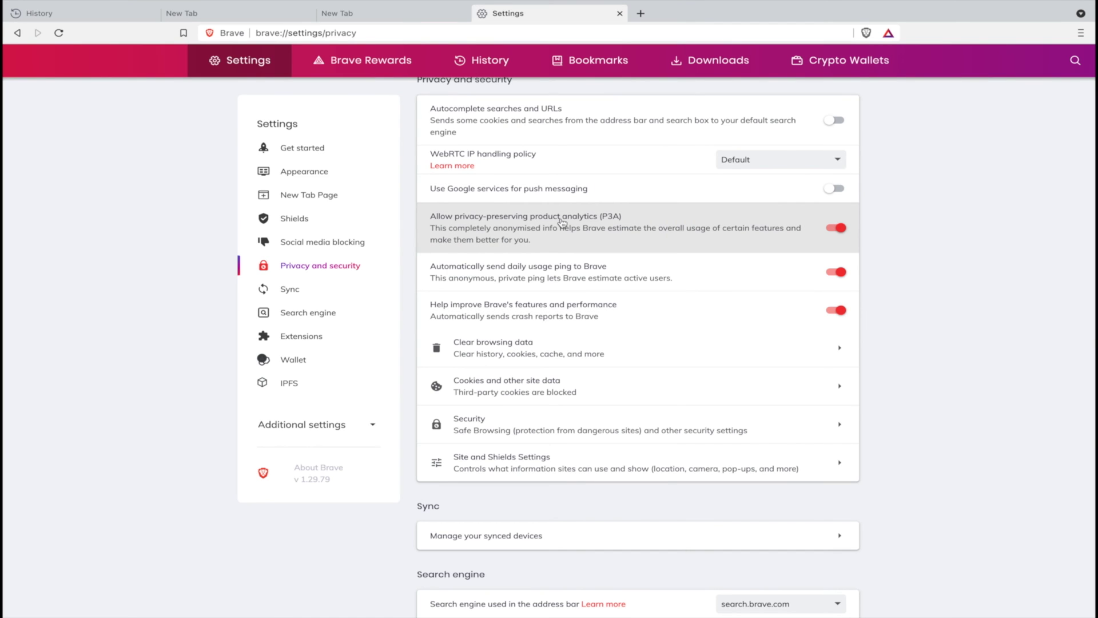
{"action": "scroll", "coordinate": [559, 221], "scroll_direction": "down", "scroll_amount": 1}
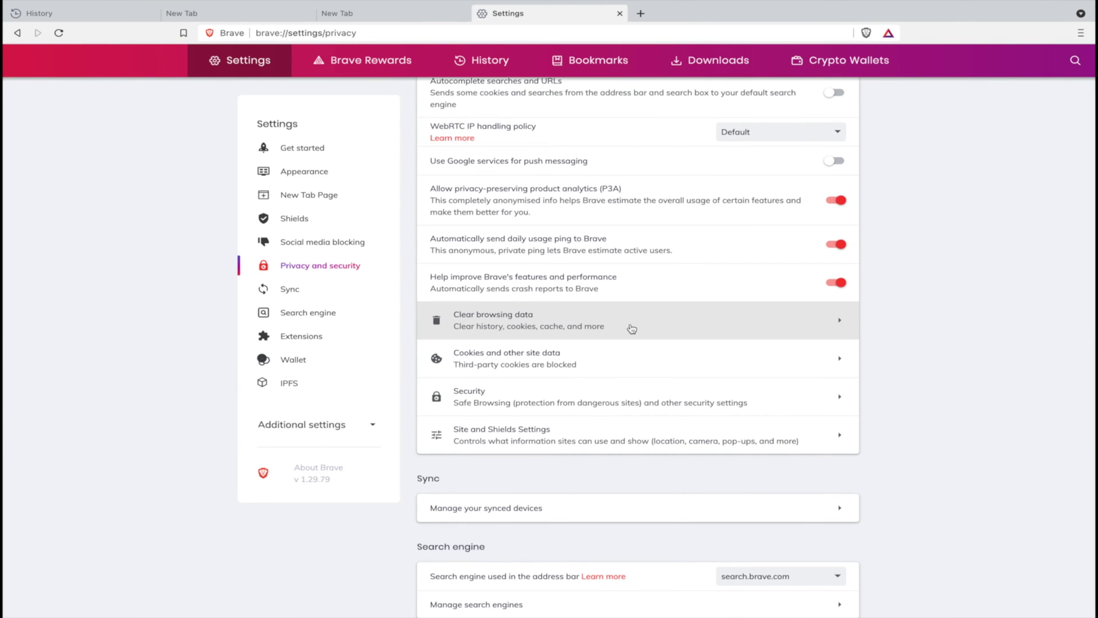
{"action": "left_click", "coordinate": [642, 322]}
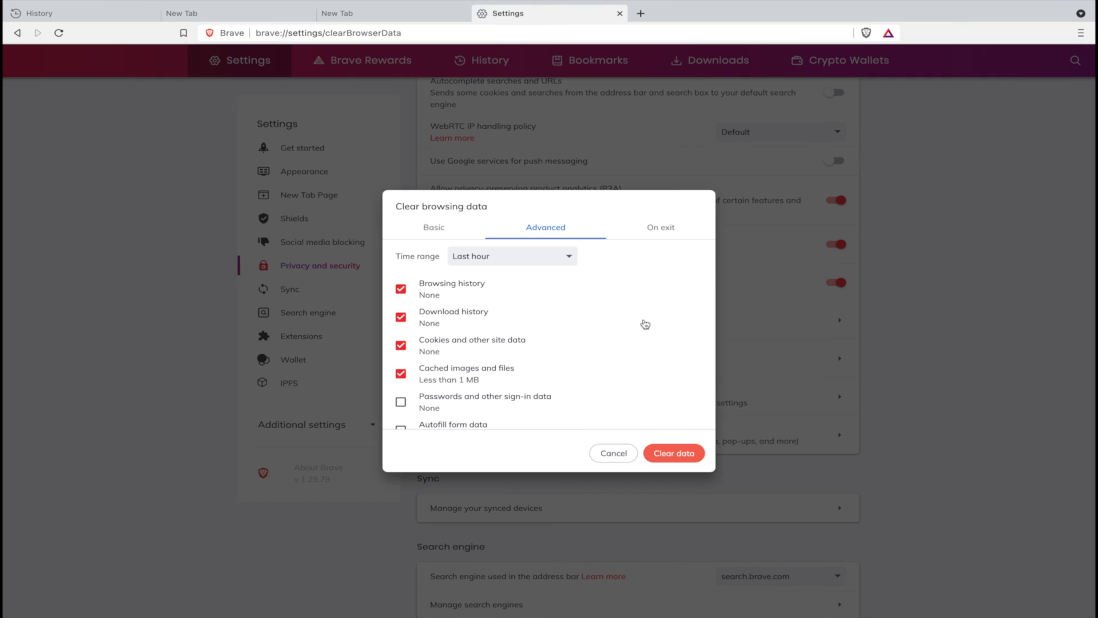
{"action": "left_click", "coordinate": [434, 228]}
{"action": "left_click", "coordinate": [653, 230]}
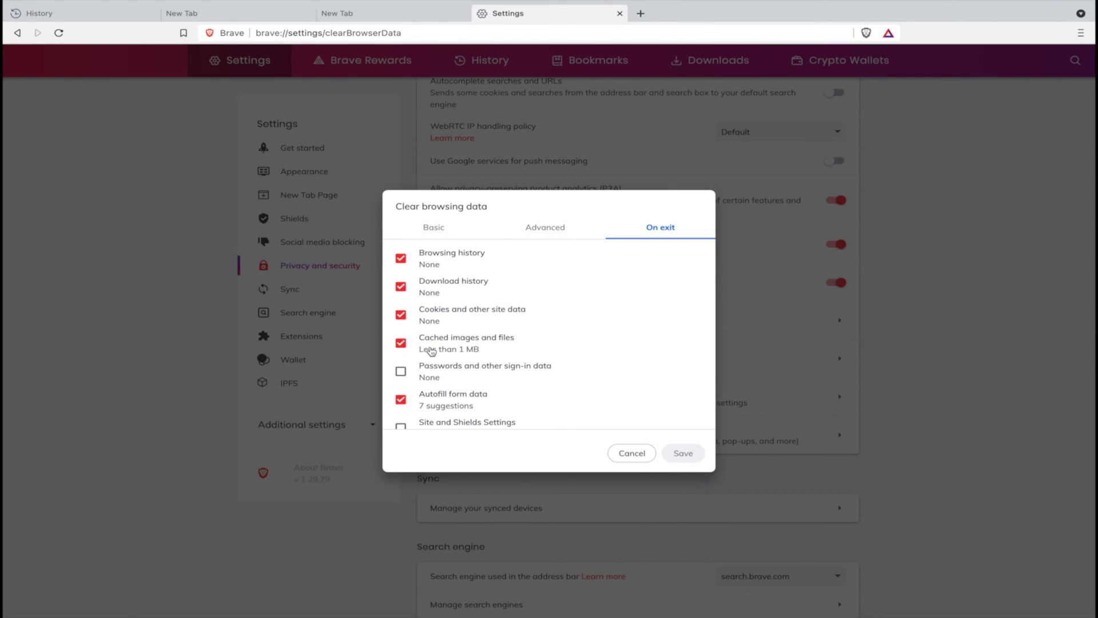
{"action": "scroll", "coordinate": [431, 350], "scroll_direction": "down", "scroll_amount": 1}
{"action": "scroll", "coordinate": [432, 350], "scroll_direction": "down", "scroll_amount": 1}
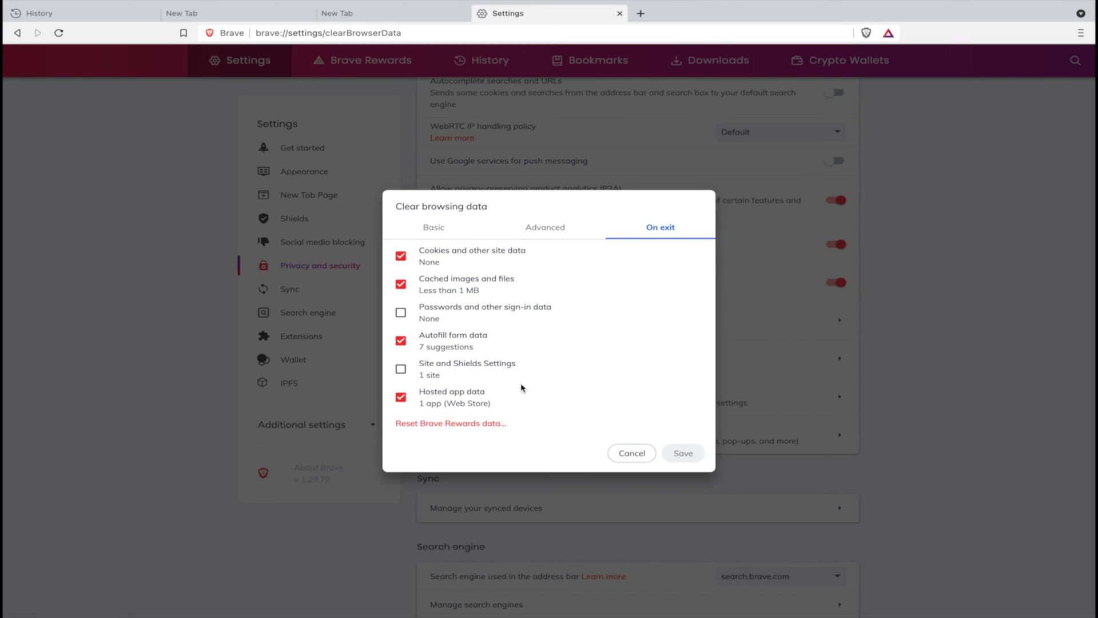
{"action": "scroll", "coordinate": [454, 343], "scroll_direction": "up", "scroll_amount": 2}
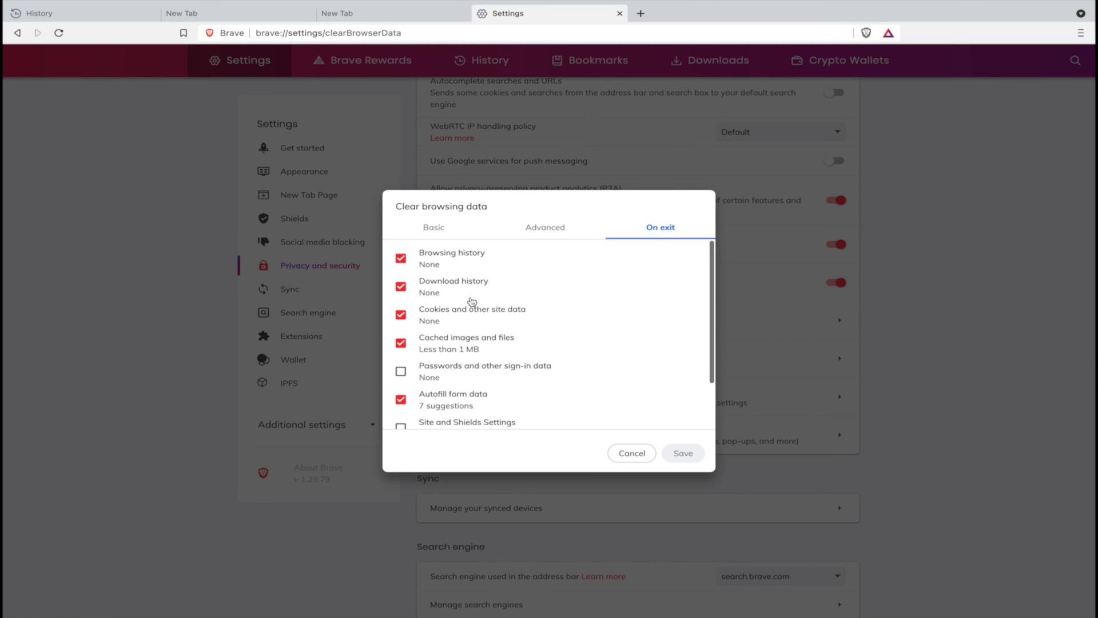
{"action": "scroll", "coordinate": [606, 267], "scroll_direction": "down", "scroll_amount": 2}
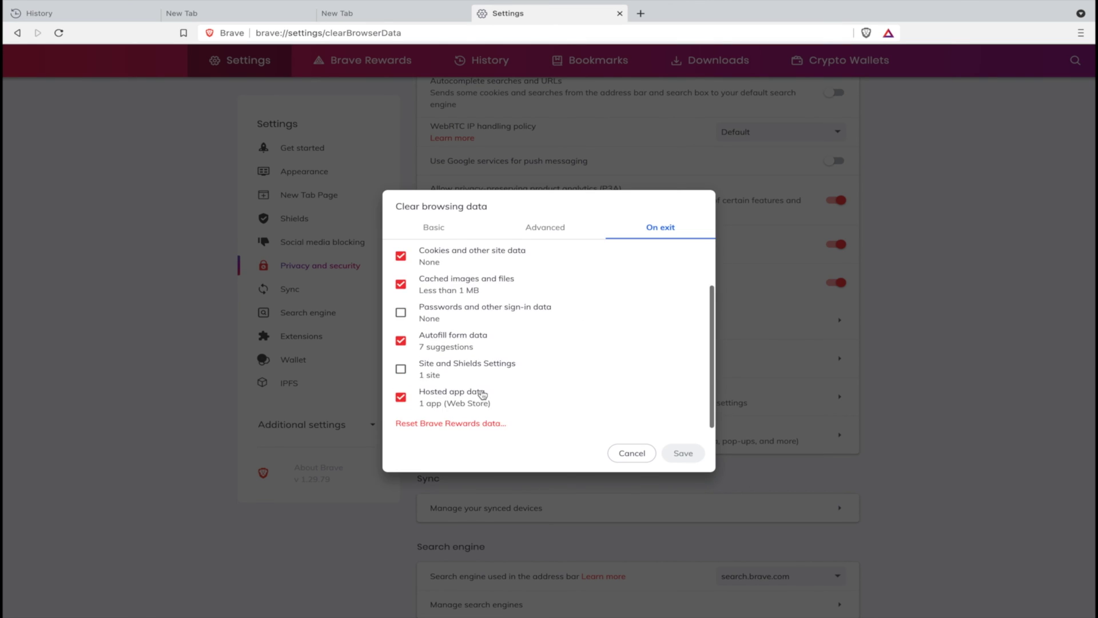
{"action": "left_click", "coordinate": [635, 456]}
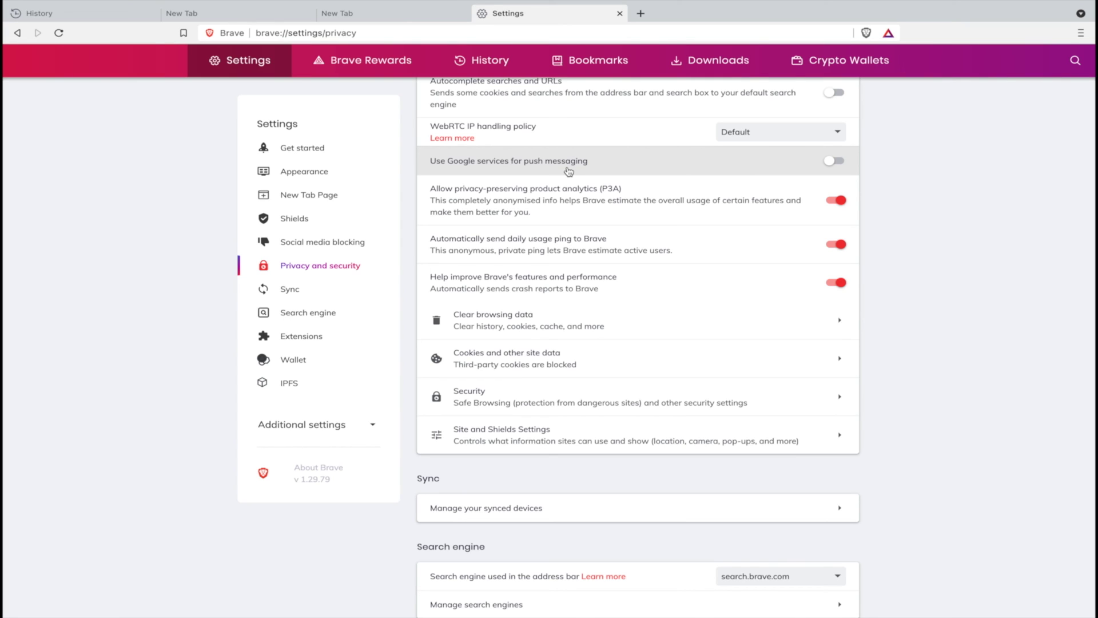
Close the Settings tab, reopen Settings from History, and review the Brave Rewards page's ad earnings.
{"action": "left_click", "coordinate": [620, 13]}
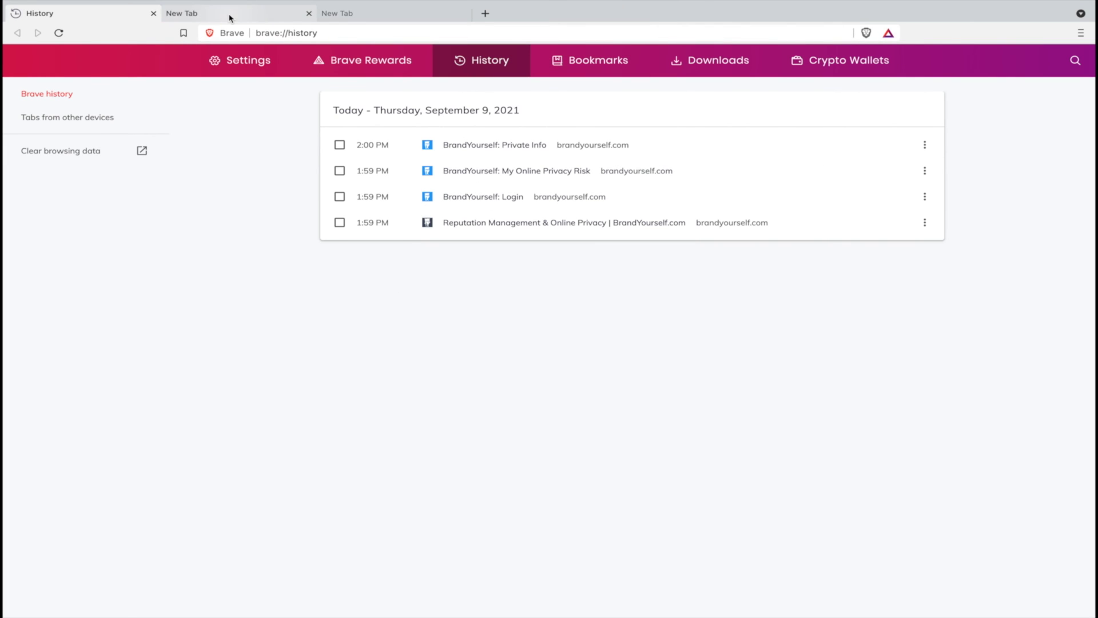
{"action": "left_click", "coordinate": [238, 61]}
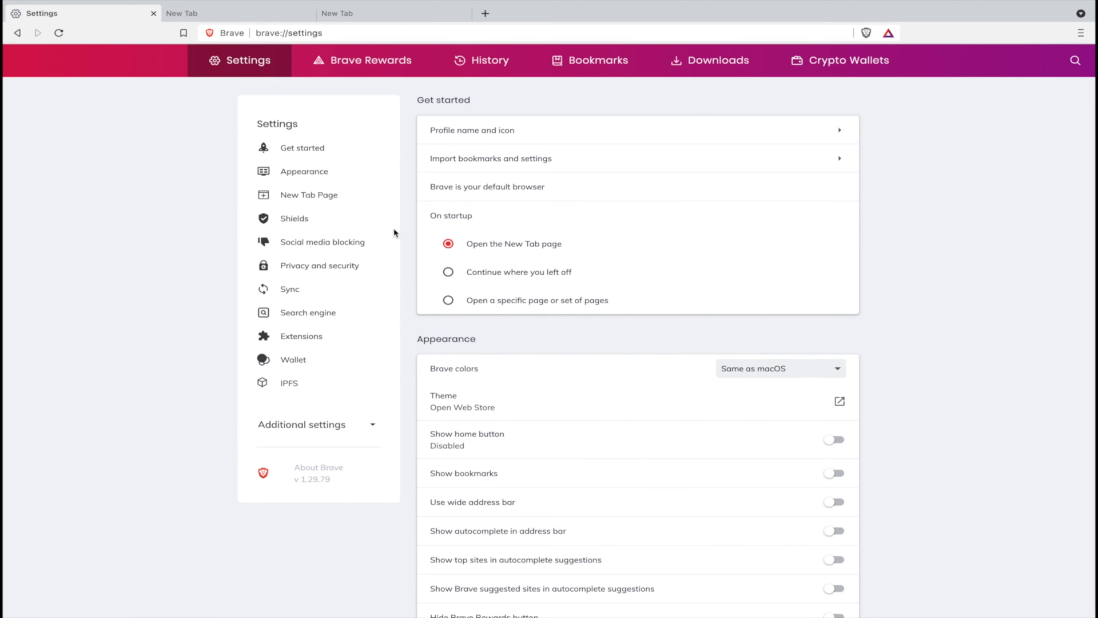
{"action": "left_click", "coordinate": [372, 65]}
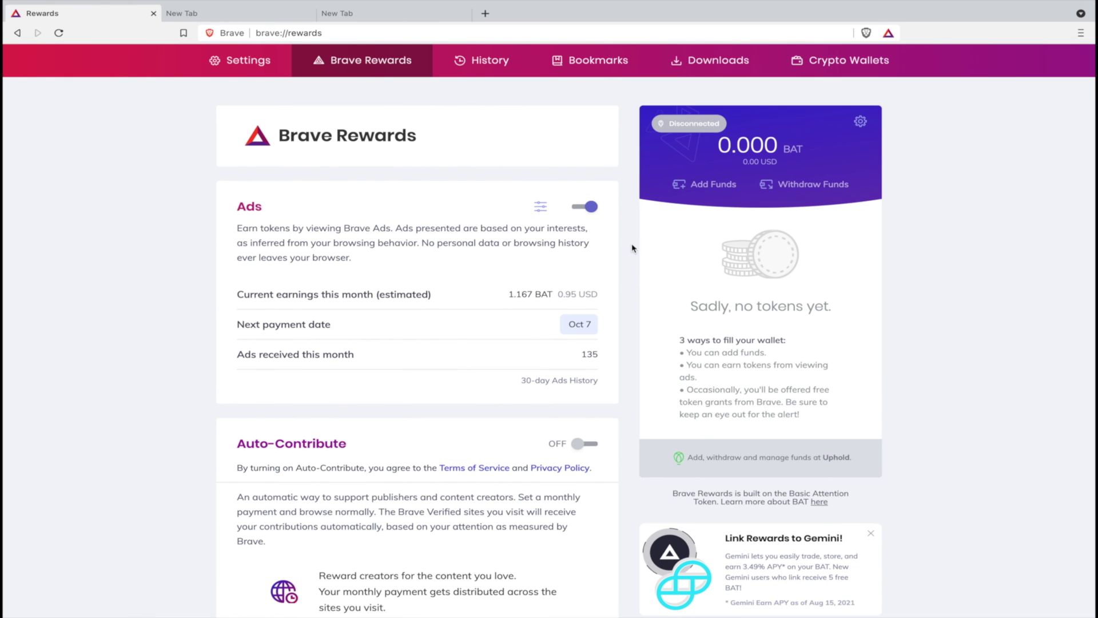
{"action": "scroll", "coordinate": [260, 210], "scroll_direction": "down", "scroll_amount": 1}
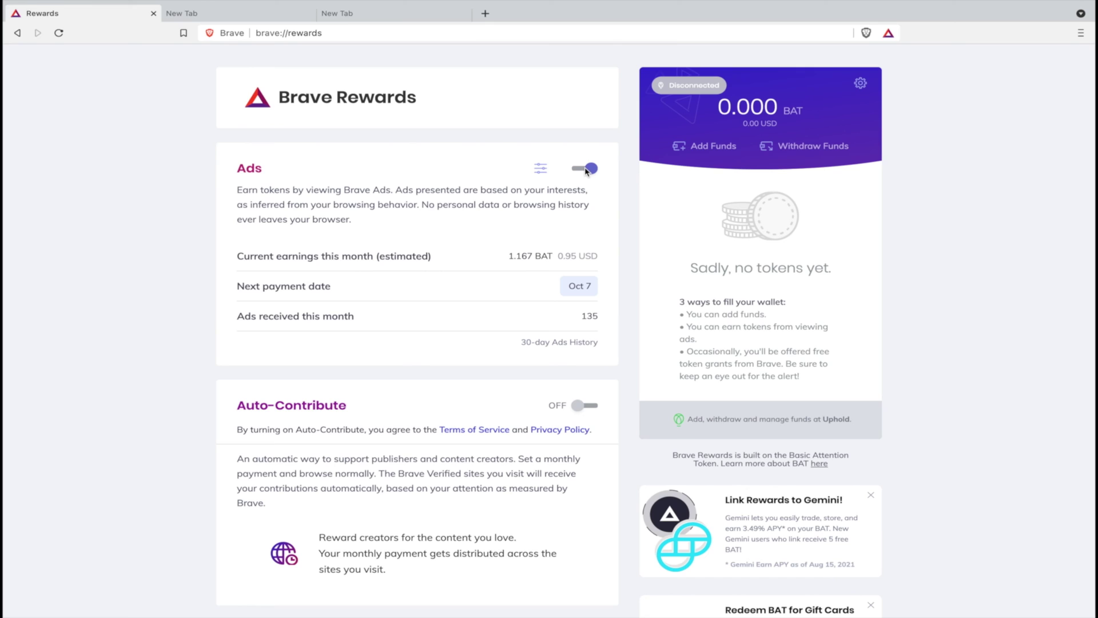
{"action": "scroll", "coordinate": [394, 381], "scroll_direction": "down", "scroll_amount": 1}
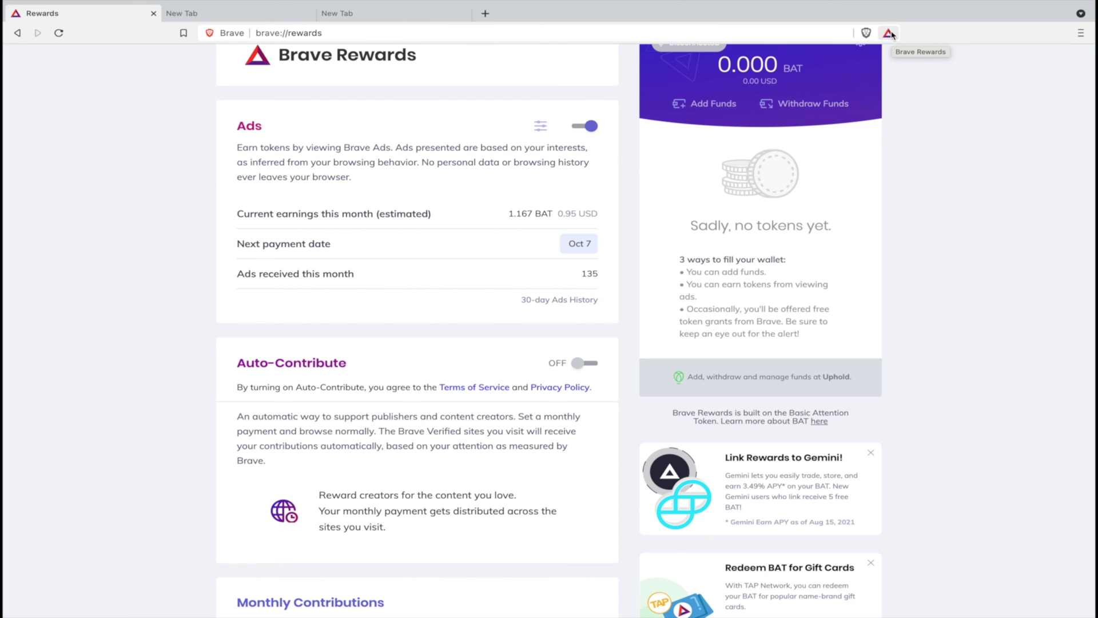
Load spencercoffman.com in the empty third tab.
{"action": "left_click", "coordinate": [382, 17]}
{"action": "type", "text": "spencercoffman.com"}
{"action": "key", "text": "Return"}
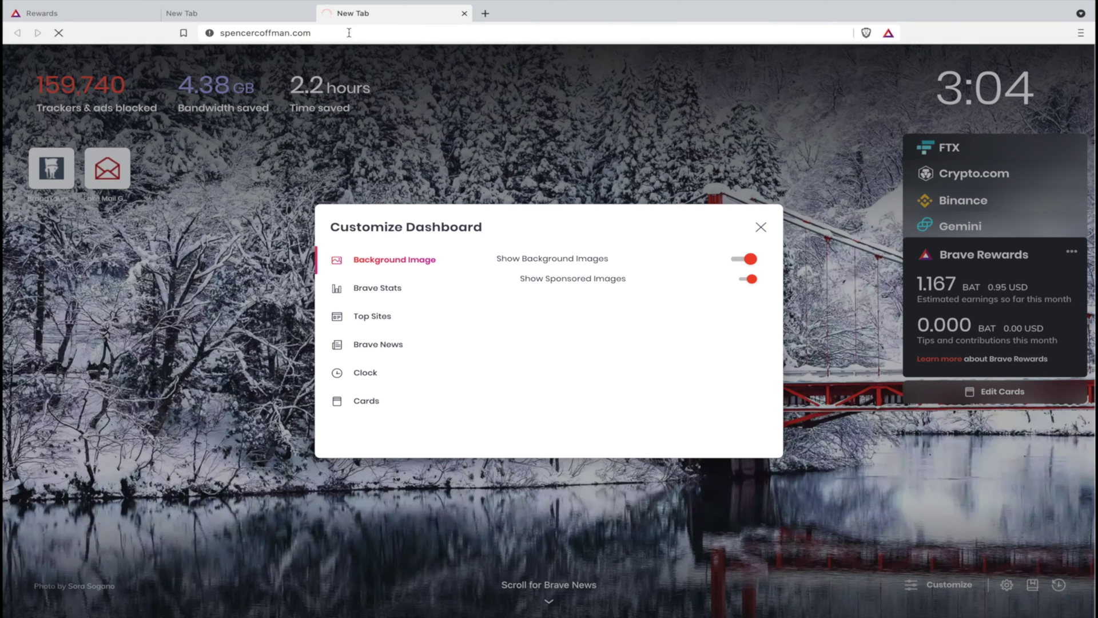
On the Rewards page, highlight this month's estimated earnings figure.
{"action": "left_click", "coordinate": [122, 17]}
{"action": "scroll", "coordinate": [602, 308], "scroll_direction": "down", "scroll_amount": 4}
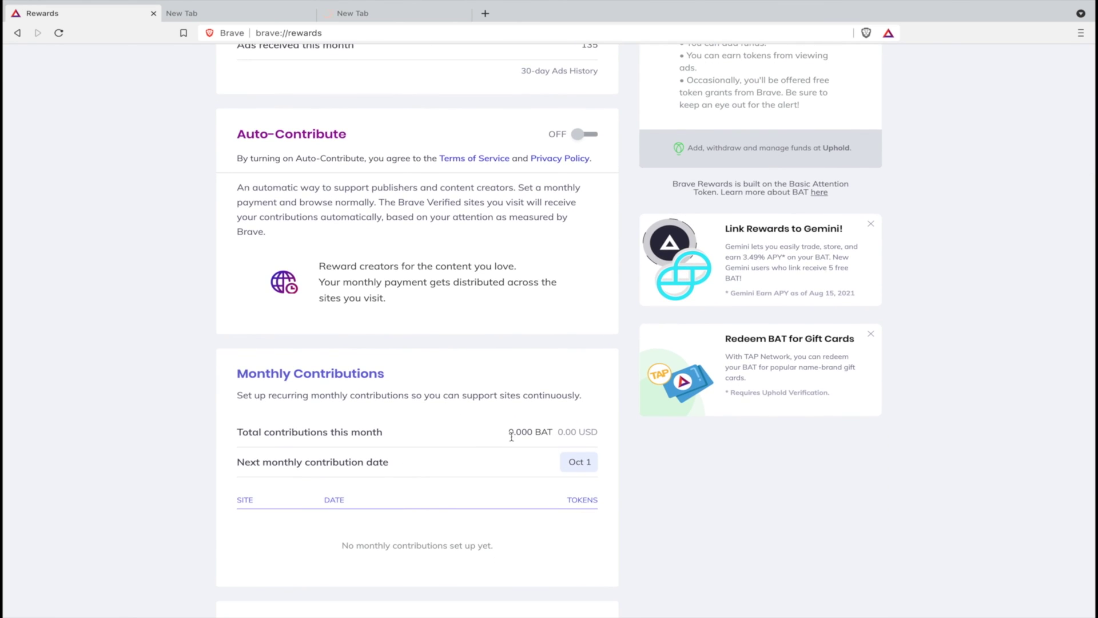
{"action": "scroll", "coordinate": [533, 431], "scroll_direction": "up", "scroll_amount": 5}
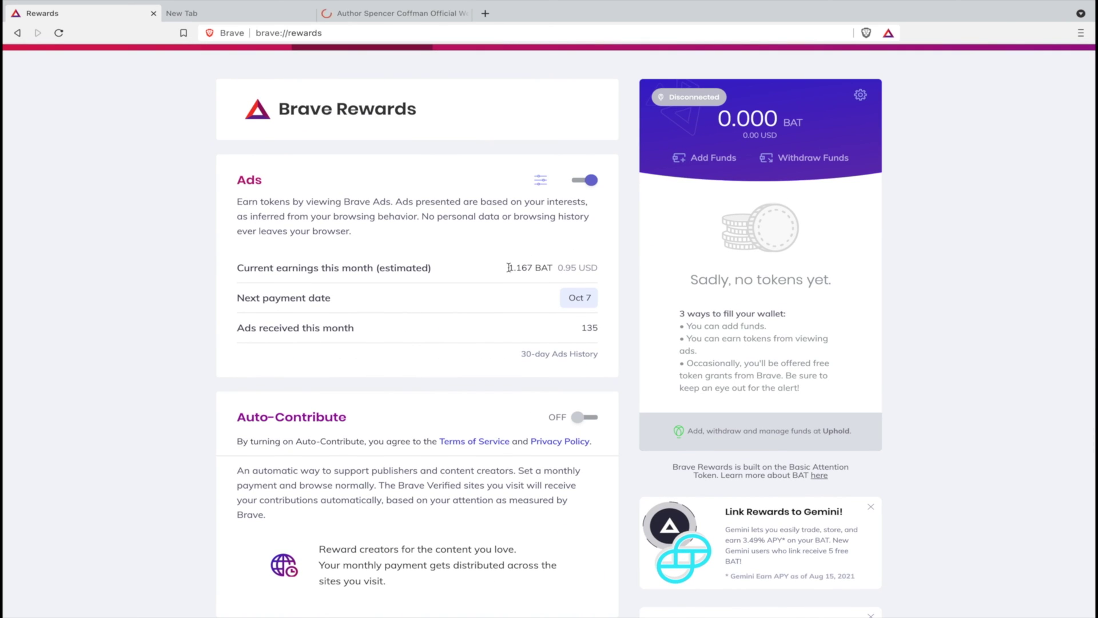
{"action": "left_click_drag", "start_coordinate": [512, 268], "coordinate": [575, 267]}
{"action": "scroll", "coordinate": [515, 276], "scroll_direction": "up", "scroll_amount": 1}
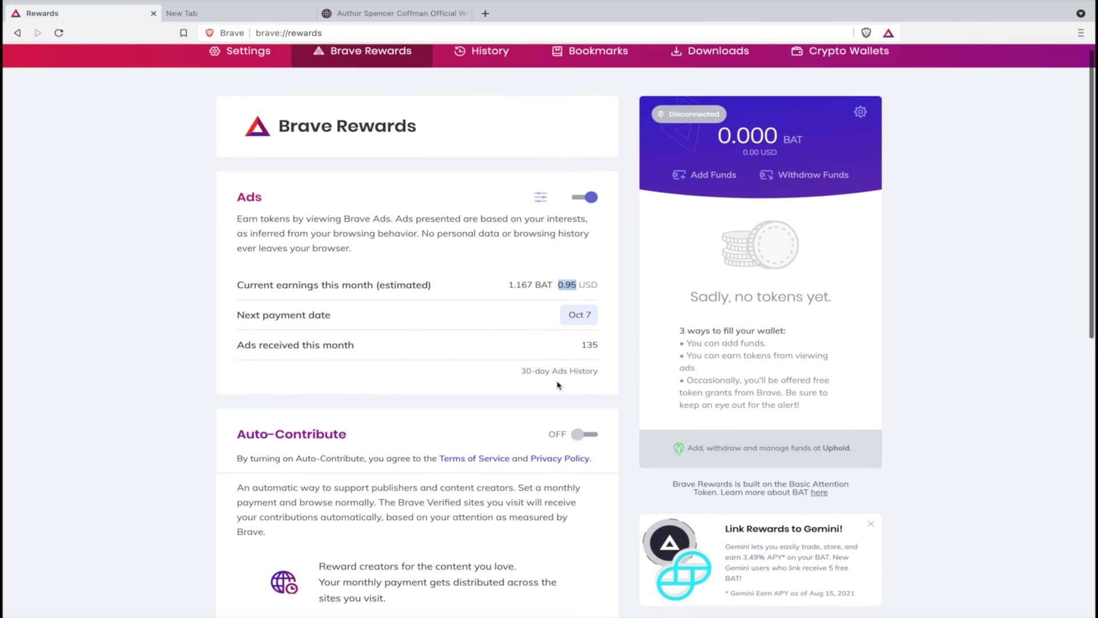
In the Ads settings, keep the maximum at 10 ads per hour.
{"action": "left_click", "coordinate": [540, 200]}
{"action": "left_click", "coordinate": [417, 242]}
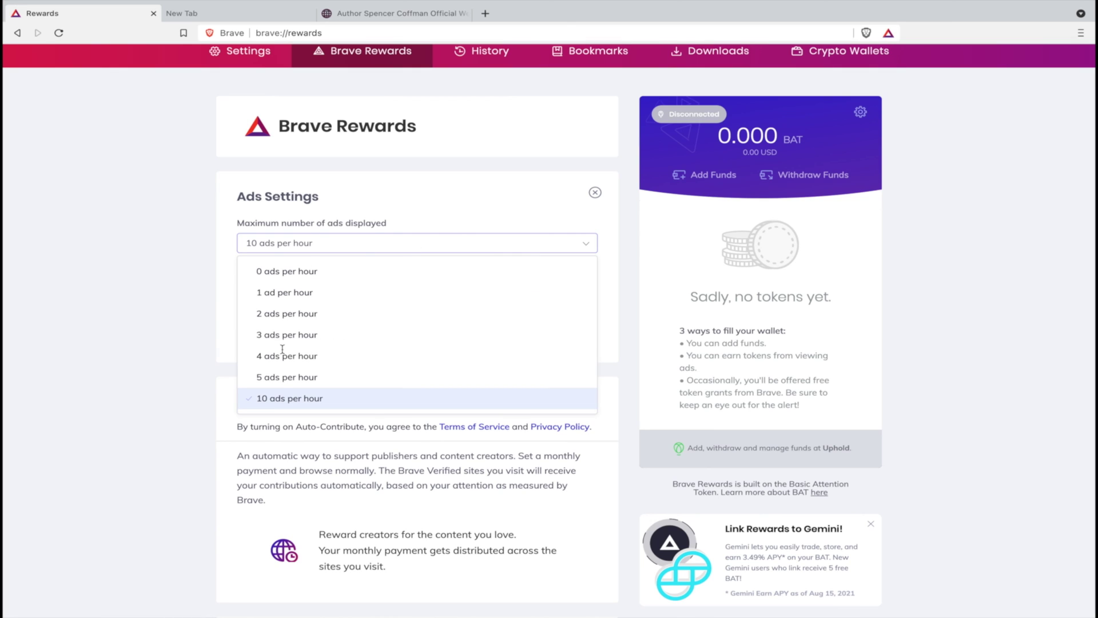
{"action": "left_click", "coordinate": [134, 336]}
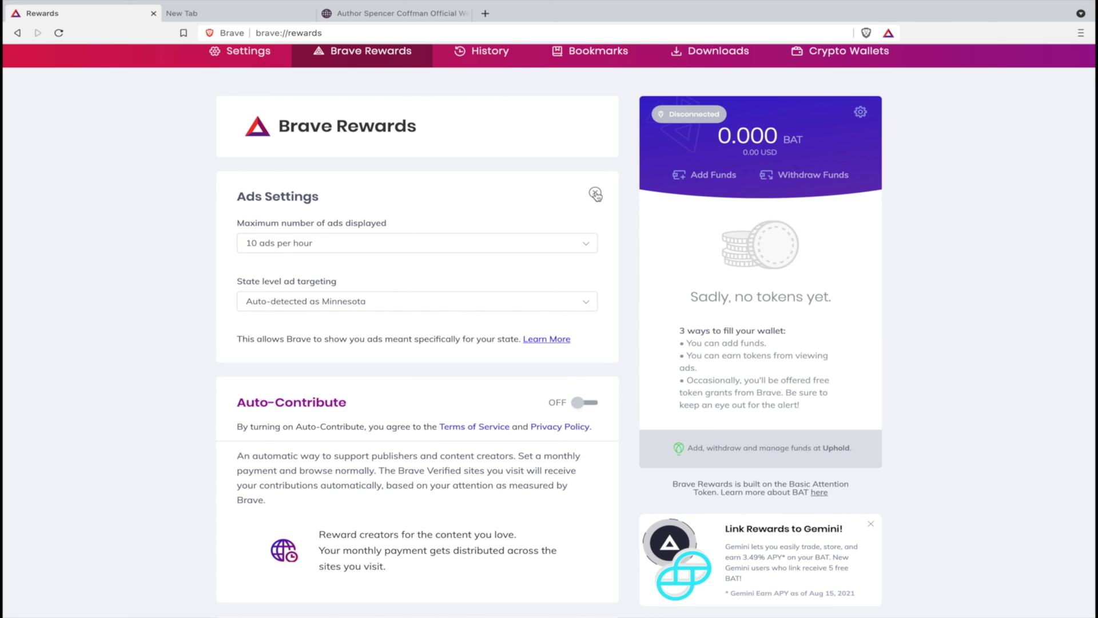
{"action": "left_click", "coordinate": [595, 192]}
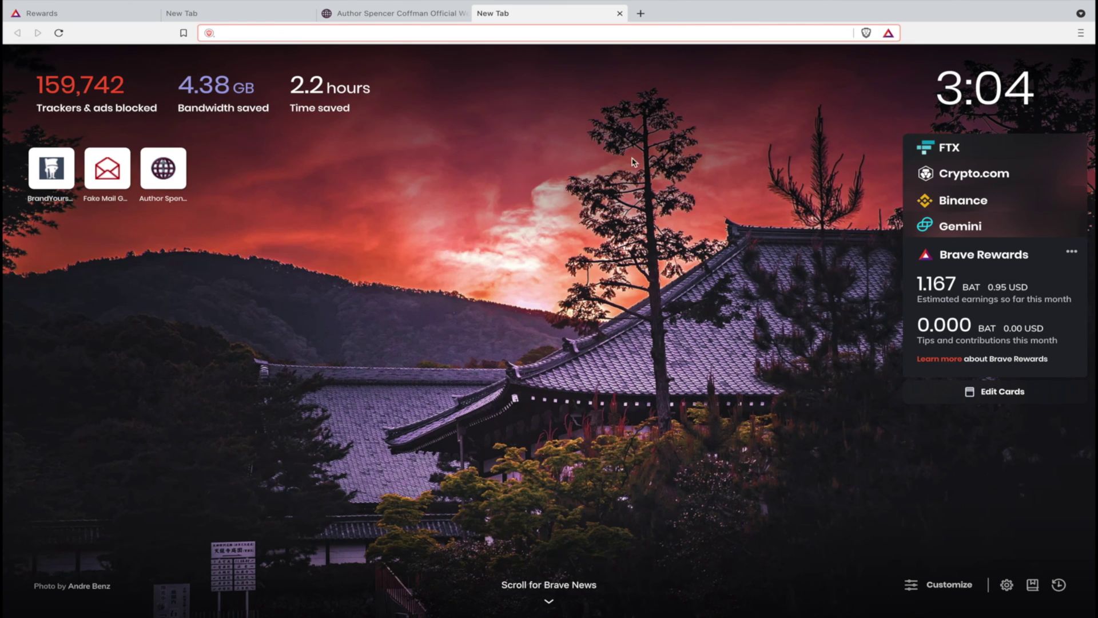
View the tip amounts for spencercoffman.com, noting 1 BAT = 0.81 USD, then close its tab.
{"action": "left_click", "coordinate": [374, 15]}
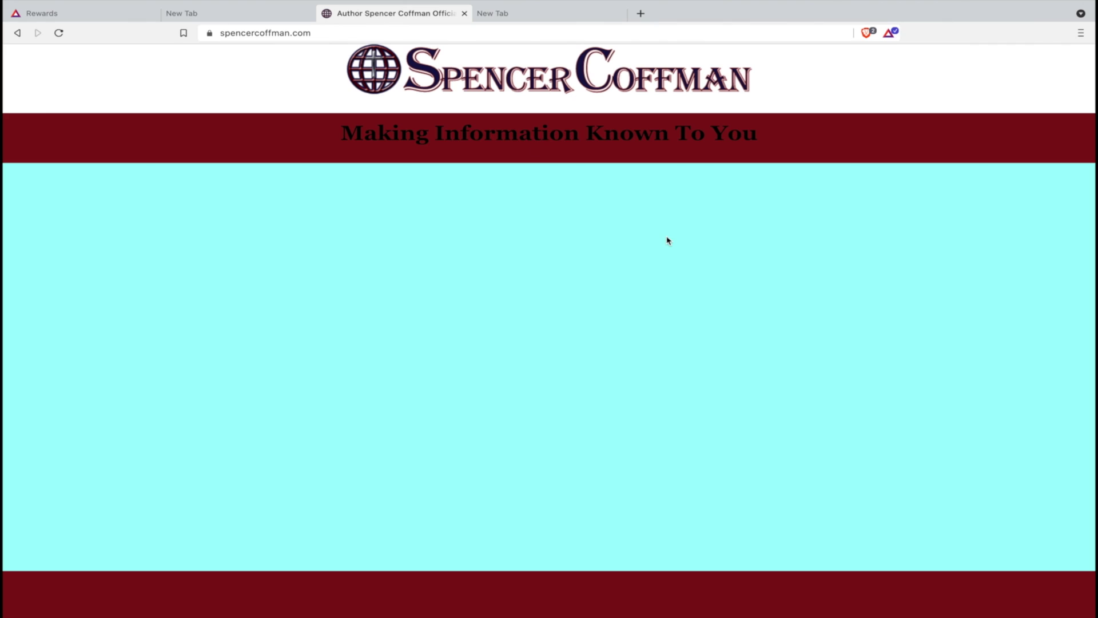
{"action": "left_click", "coordinate": [889, 33]}
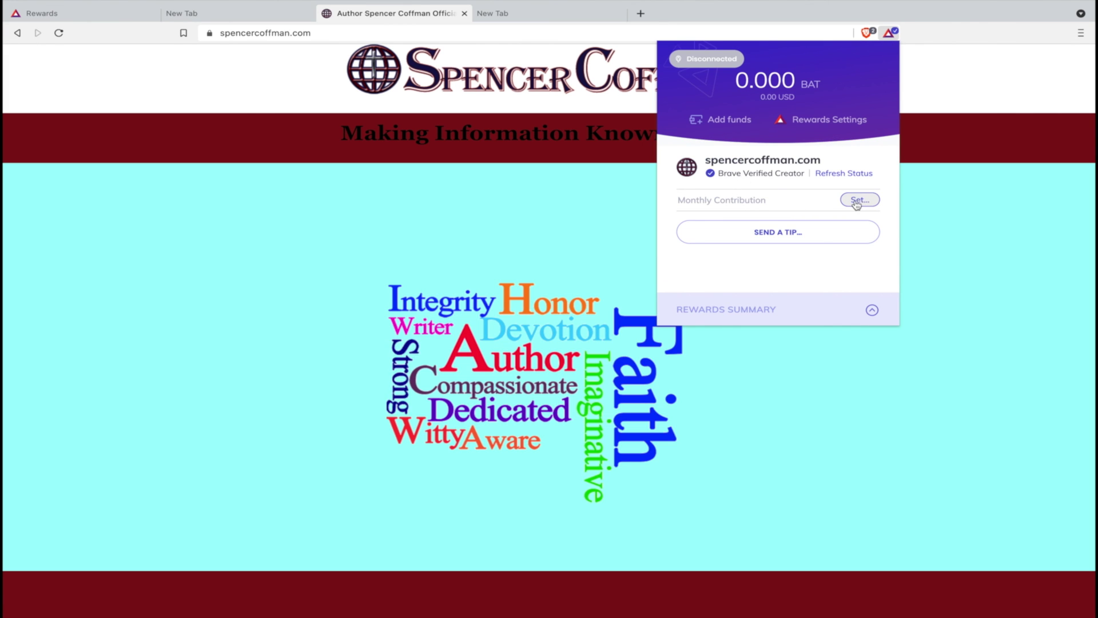
{"action": "left_click", "coordinate": [760, 232]}
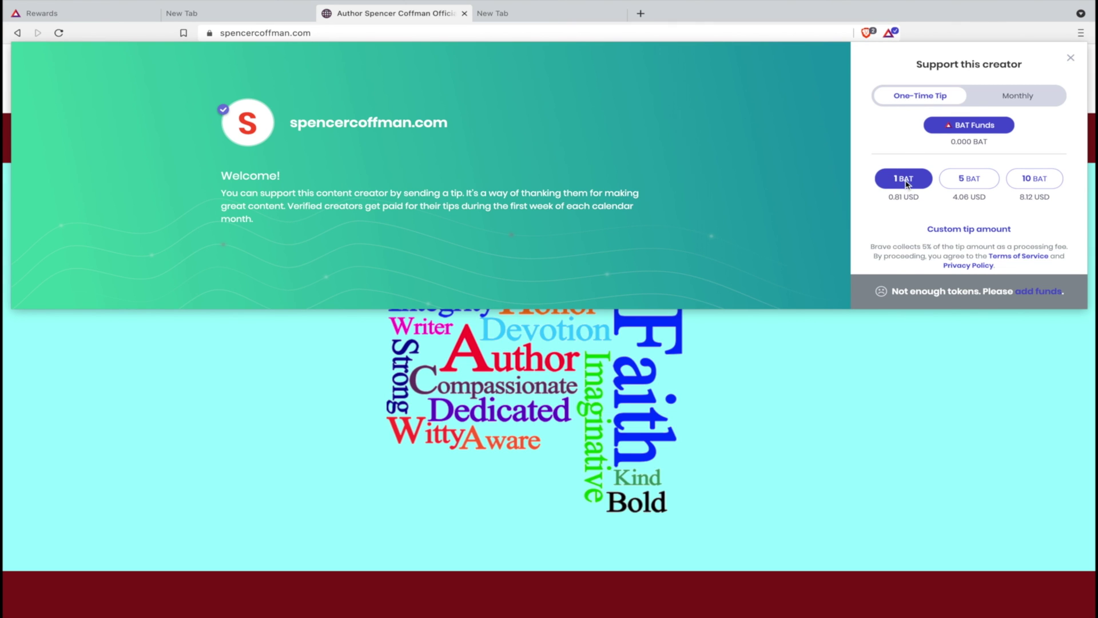
{"action": "left_click_drag", "start_coordinate": [888, 196], "coordinate": [918, 198]}
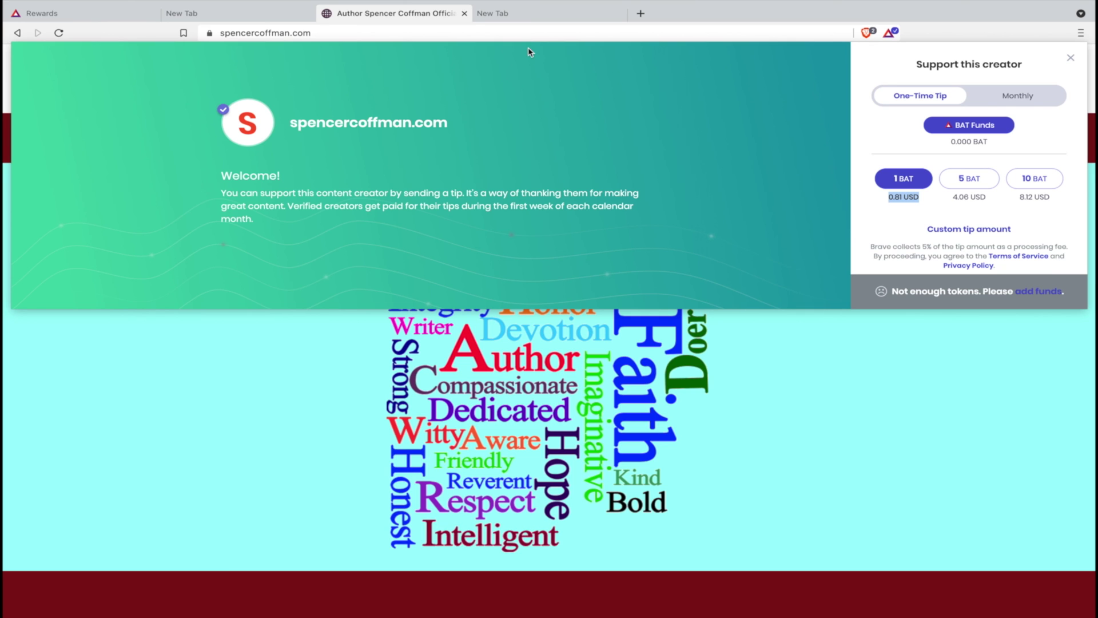
{"action": "left_click", "coordinate": [465, 13]}
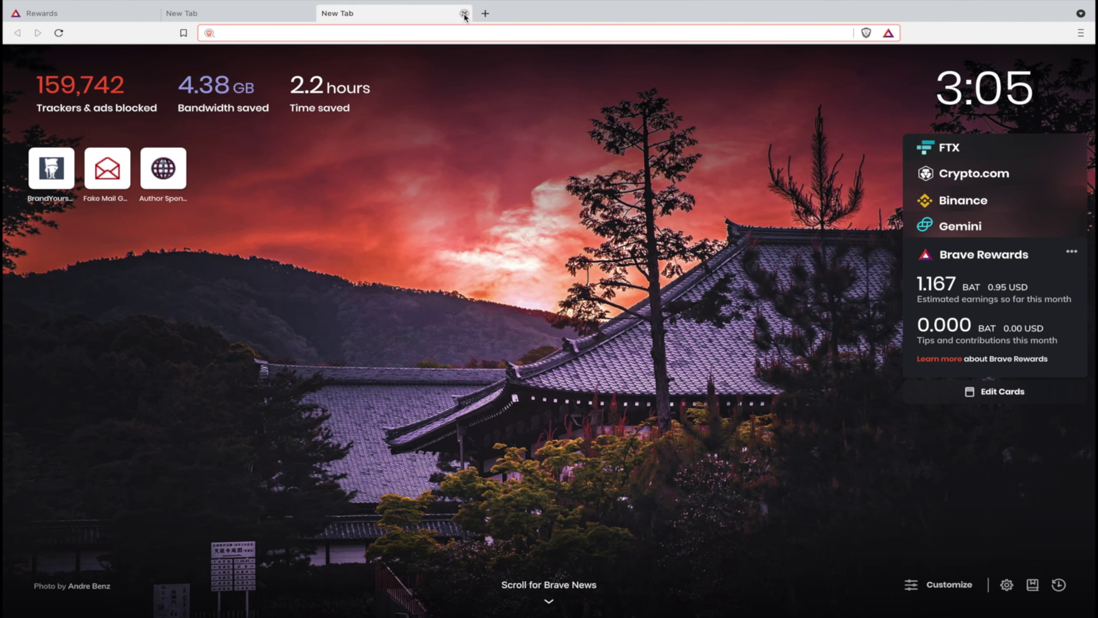
Return to the Brave Rewards page and scroll back to the top of it.
{"action": "left_click", "coordinate": [95, 21]}
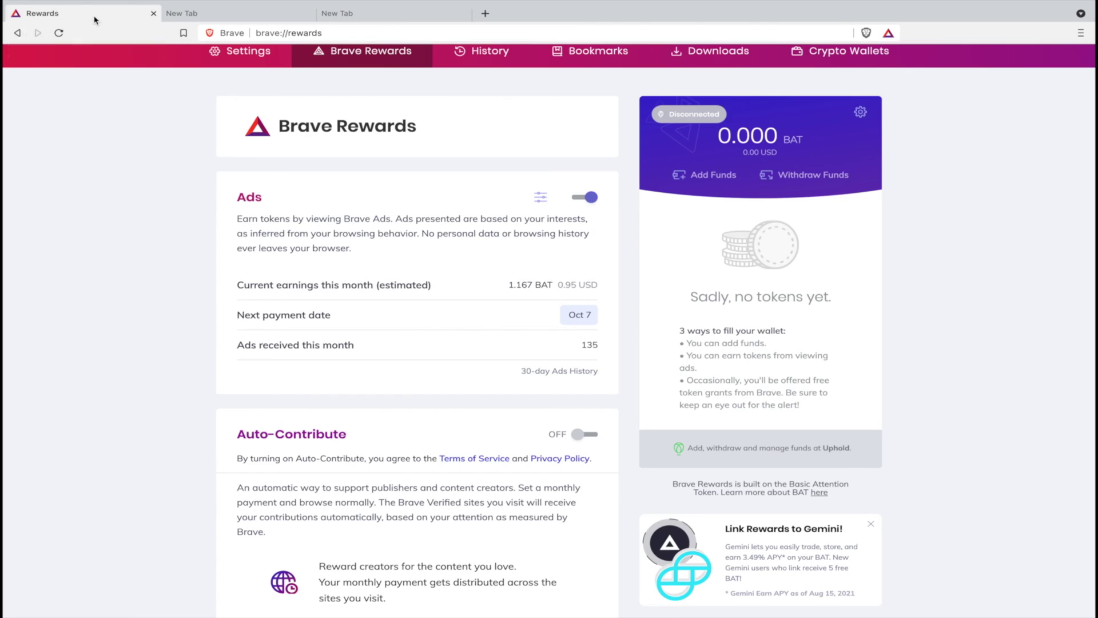
{"action": "scroll", "coordinate": [463, 260], "scroll_direction": "up", "scroll_amount": 1}
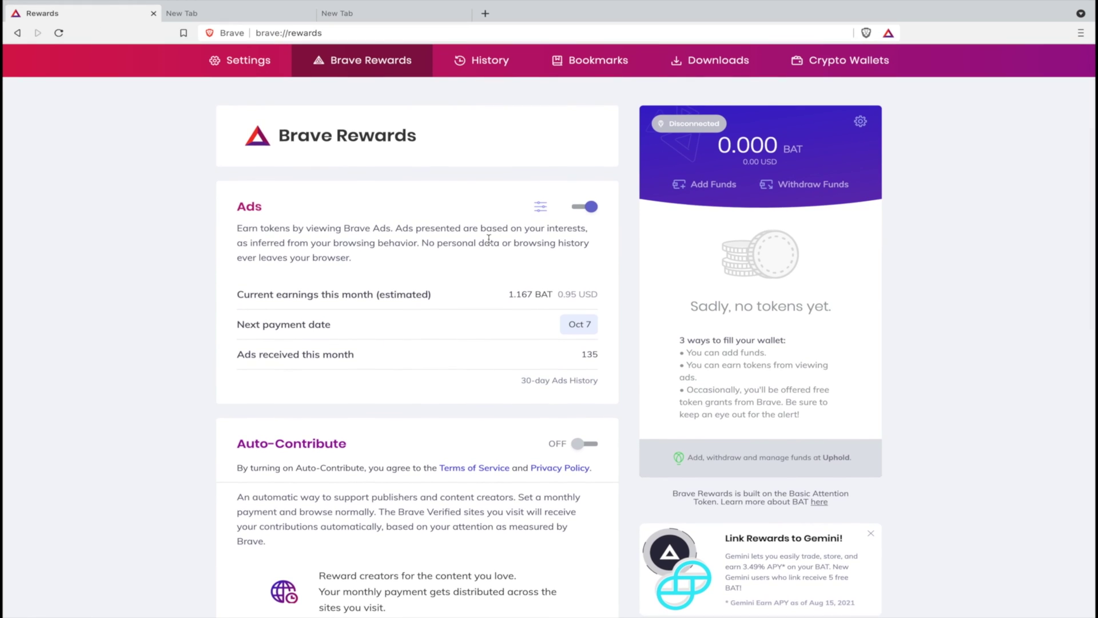